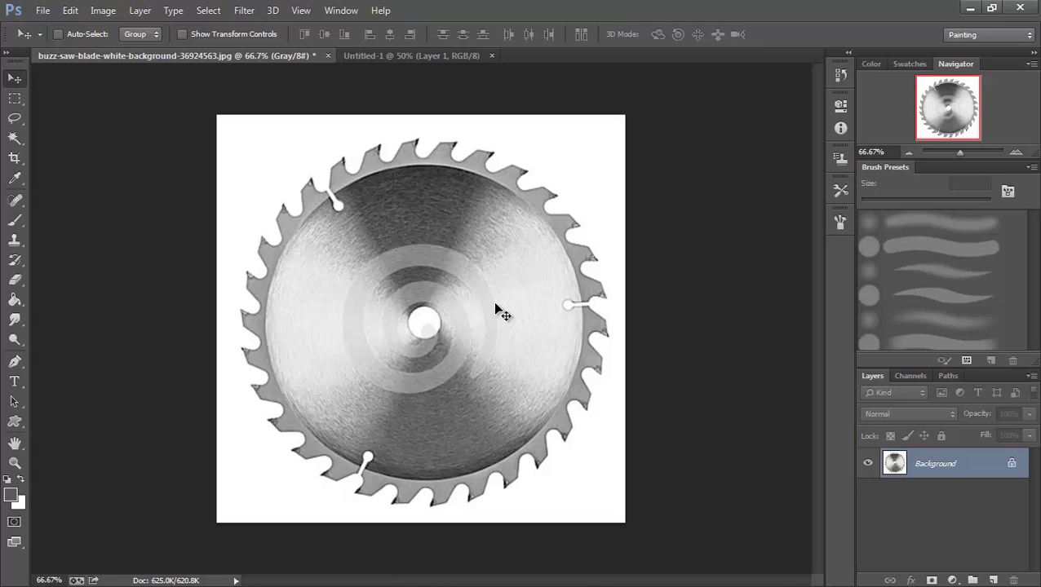
Magic-wand the white background and centre hole, then invert so only the saw blade is selected.
{"action": "left_click", "coordinate": [16, 140]}
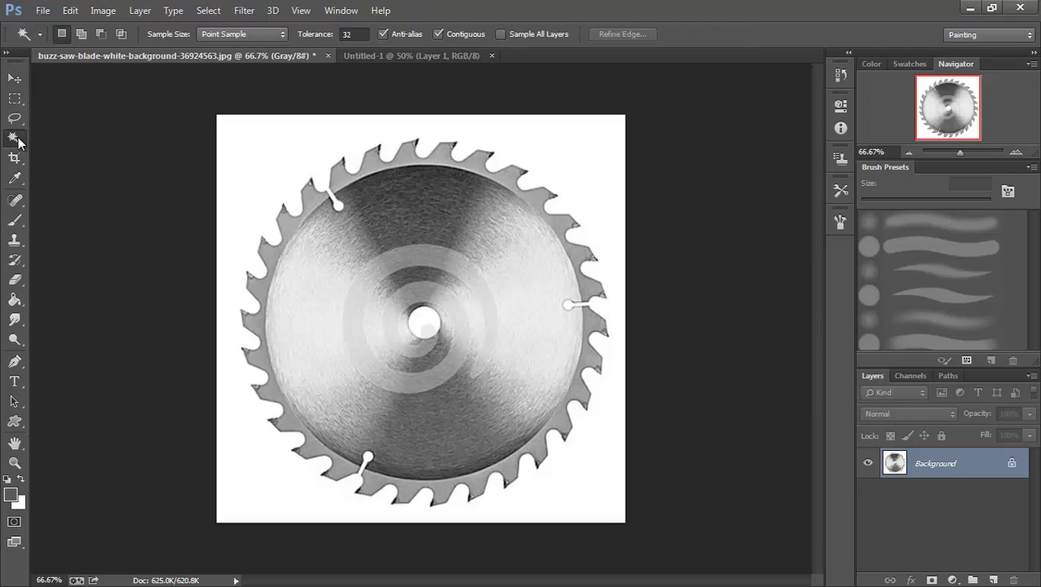
{"action": "left_click", "coordinate": [281, 171]}
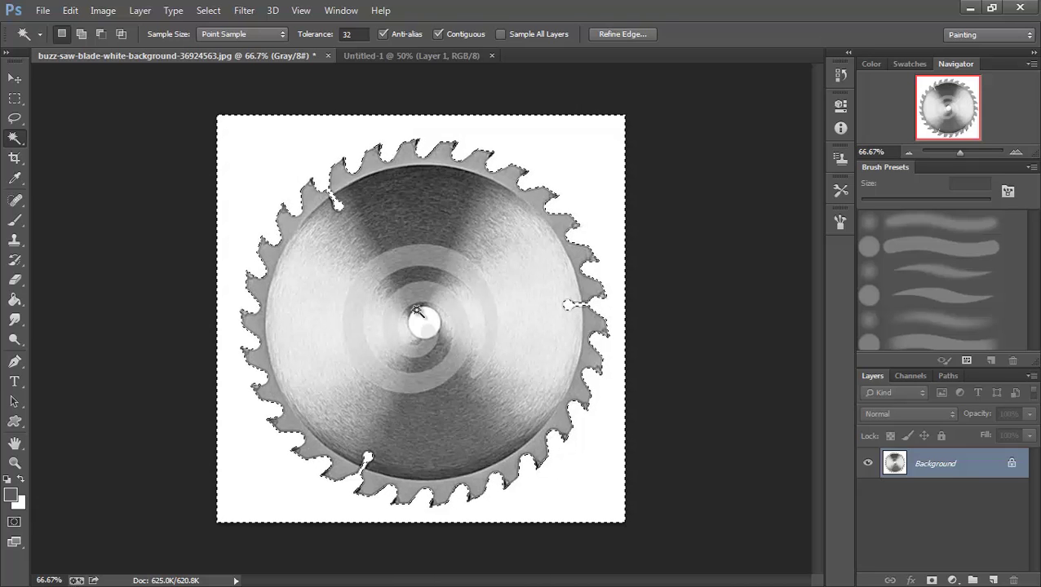
{"action": "key", "text": "shift"}
{"action": "key", "text": "ctrl+shift+i"}
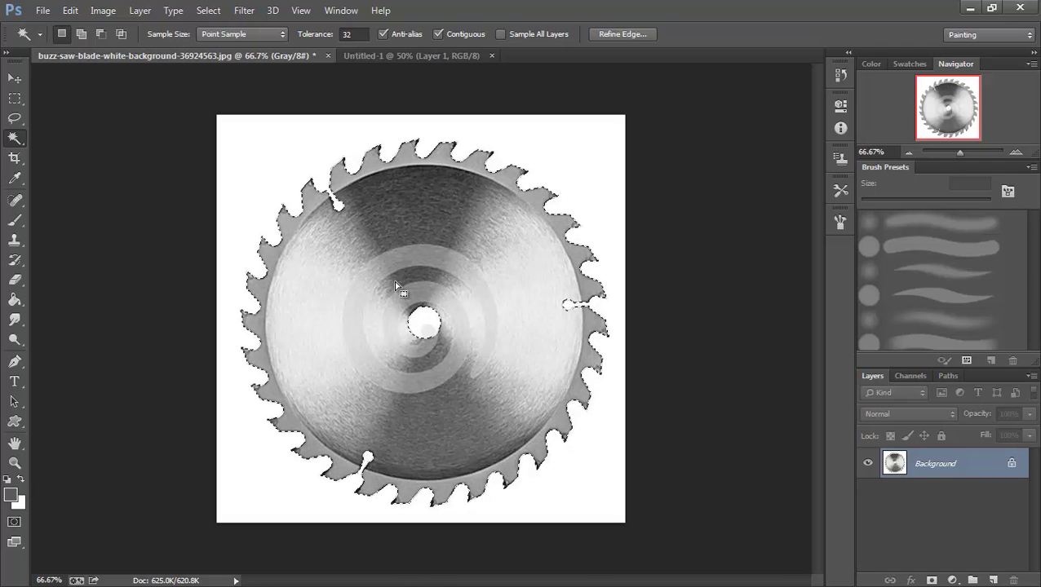
Lasso-add the upper-left, right and lower-left edge slots to the selection, then add an empty Layer 1.
{"action": "left_click", "coordinate": [16, 120]}
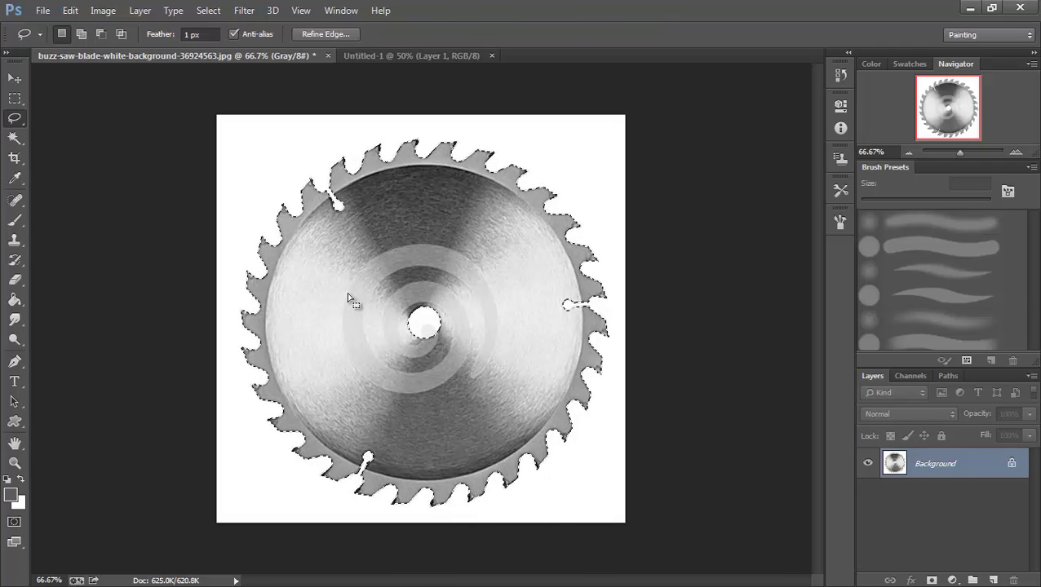
{"action": "key", "text": "shift"}
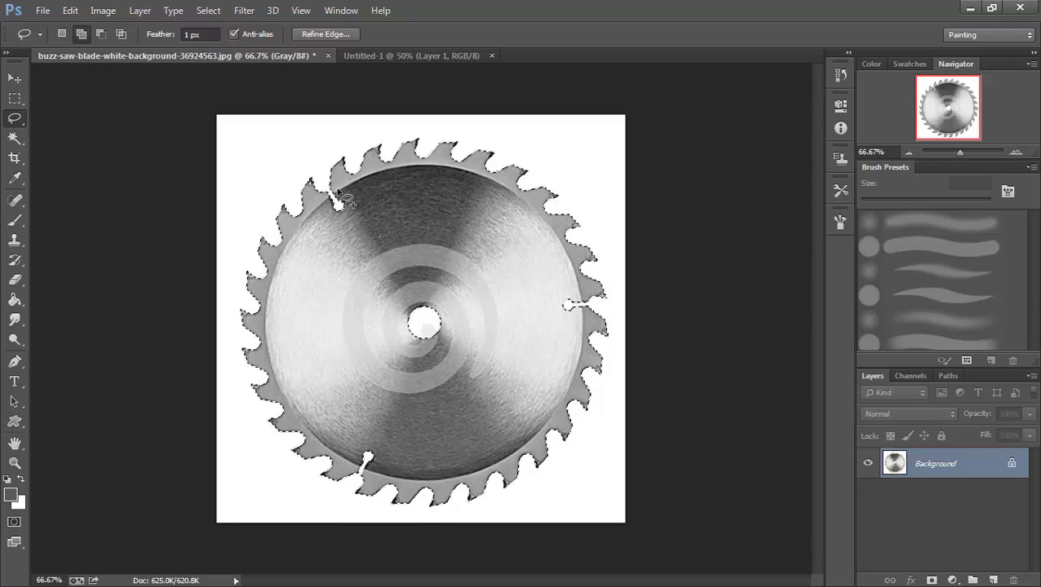
{"action": "mouse_move", "coordinate": [337, 202]}
{"action": "left_mouse_down"}
{"action": "mouse_move", "coordinate": [329, 211]}
{"action": "mouse_move", "coordinate": [340, 232]}
{"action": "mouse_move", "coordinate": [369, 204]}
{"action": "mouse_move", "coordinate": [338, 203]}
{"action": "left_mouse_up"}
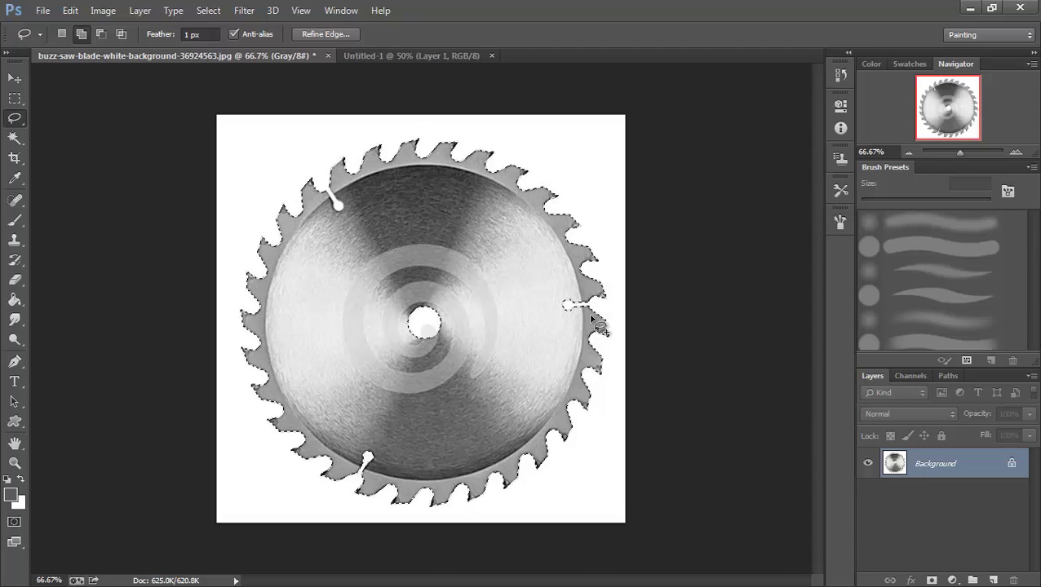
{"action": "mouse_move", "coordinate": [584, 290]}
{"action": "left_mouse_down"}
{"action": "mouse_move", "coordinate": [558, 303]}
{"action": "mouse_move", "coordinate": [571, 324]}
{"action": "mouse_move", "coordinate": [599, 328]}
{"action": "mouse_move", "coordinate": [587, 314]}
{"action": "mouse_move", "coordinate": [581, 326]}
{"action": "left_mouse_up"}
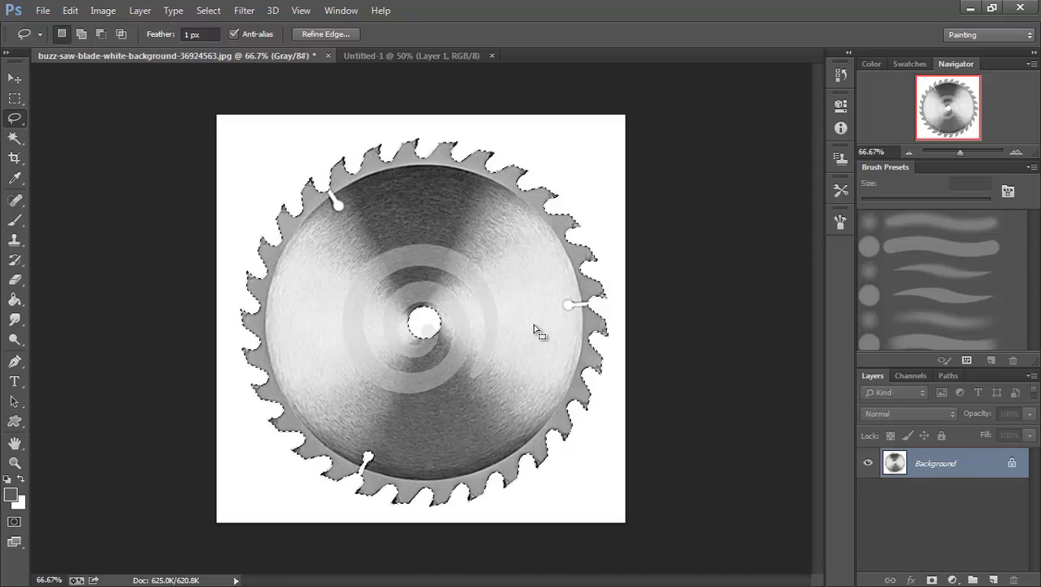
{"action": "key", "text": "shift"}
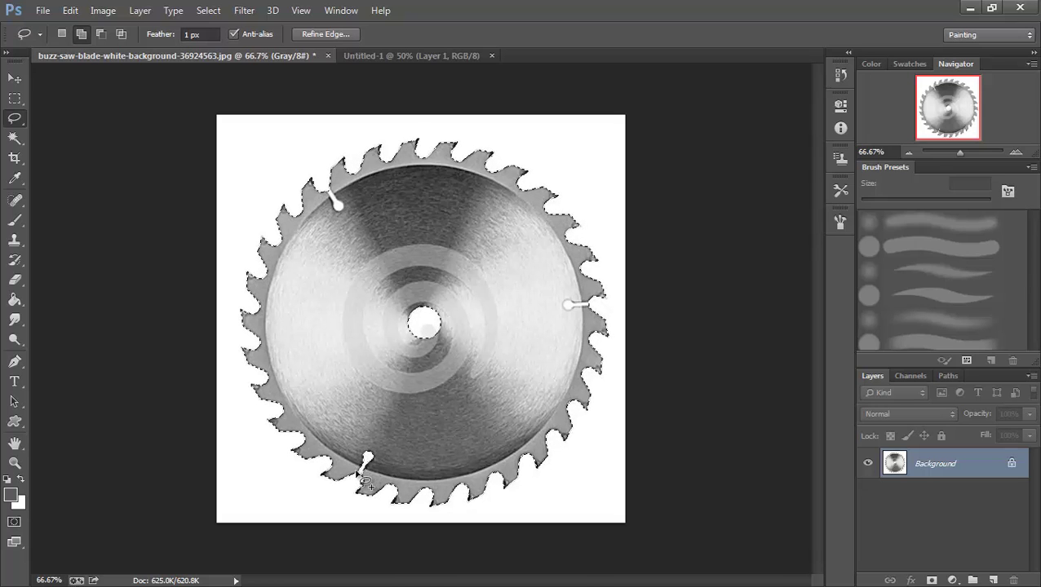
{"action": "mouse_move", "coordinate": [369, 488]}
{"action": "left_mouse_down"}
{"action": "mouse_move", "coordinate": [395, 442]}
{"action": "mouse_move", "coordinate": [369, 428]}
{"action": "mouse_move", "coordinate": [354, 447]}
{"action": "mouse_move", "coordinate": [367, 487]}
{"action": "left_mouse_up"}
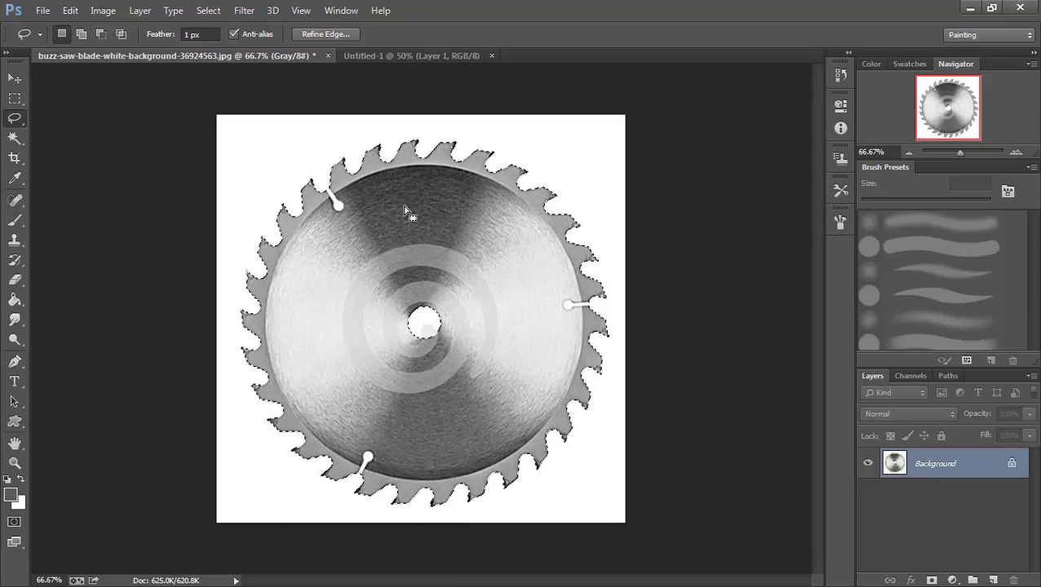
{"action": "left_click", "coordinate": [993, 580]}
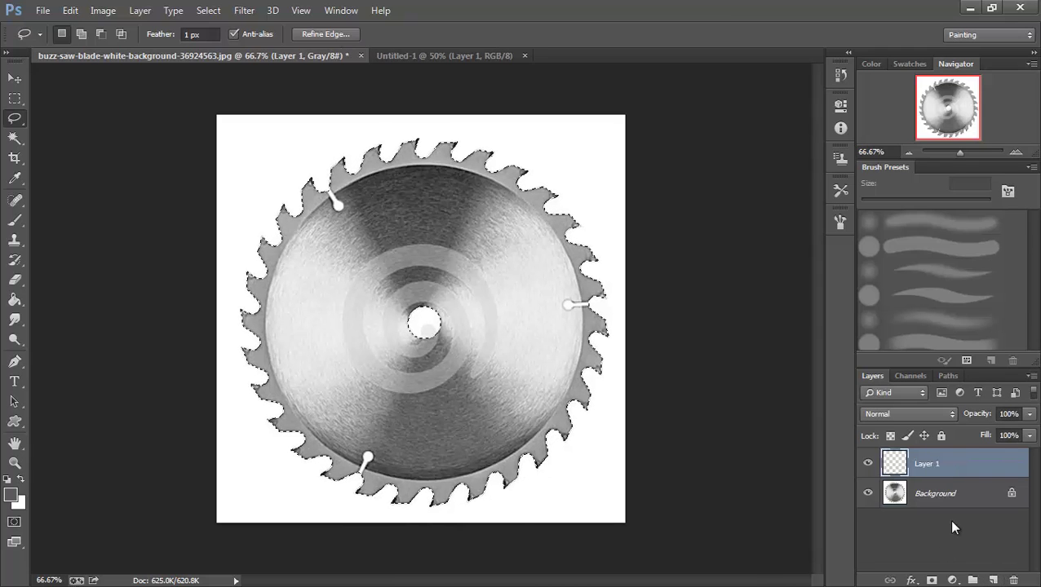
Fill the blade selection with solid black on Layer 1 using the Paint Bucket.
{"action": "left_click", "coordinate": [17, 299]}
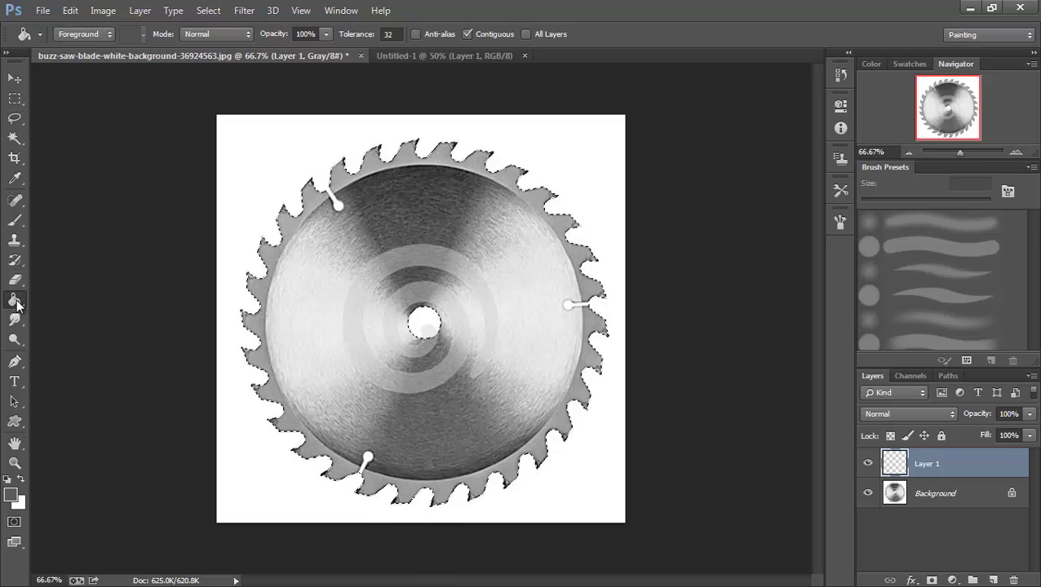
{"action": "left_click", "coordinate": [11, 495]}
{"action": "left_click_drag", "start_coordinate": [678, 487], "coordinate": [548, 559]}
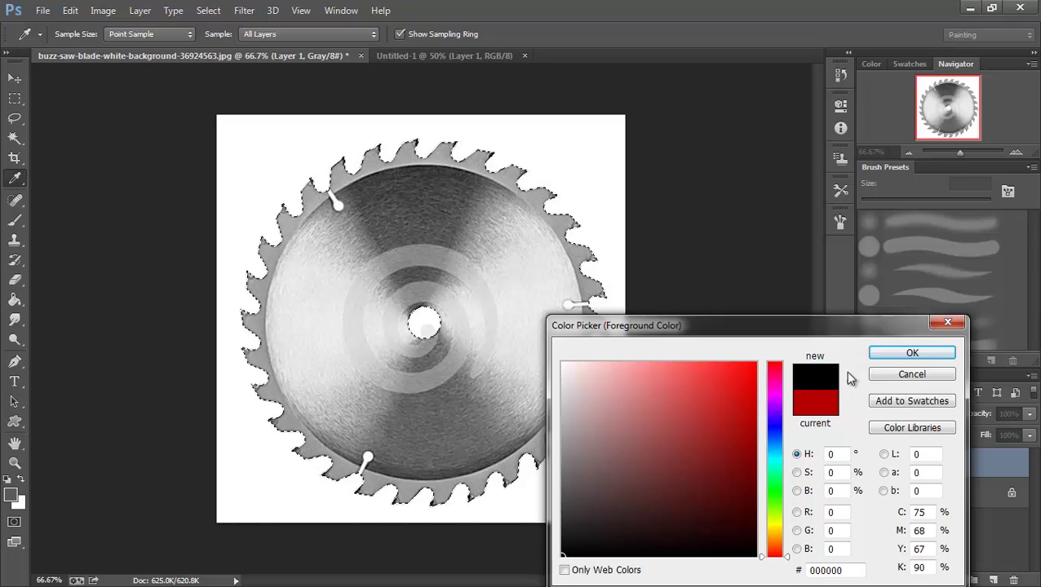
{"action": "left_click", "coordinate": [888, 354]}
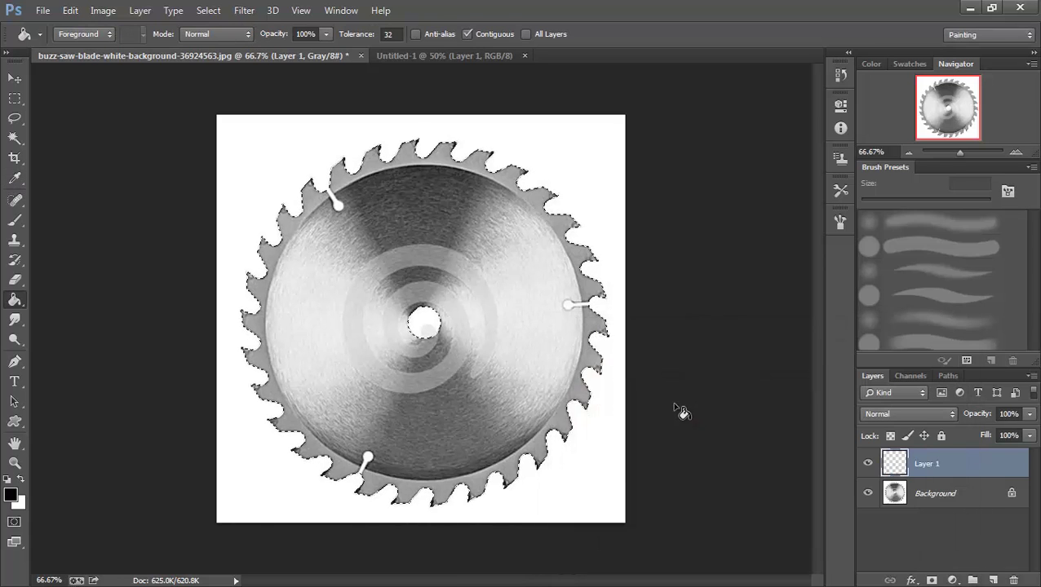
{"action": "left_click", "coordinate": [488, 358]}
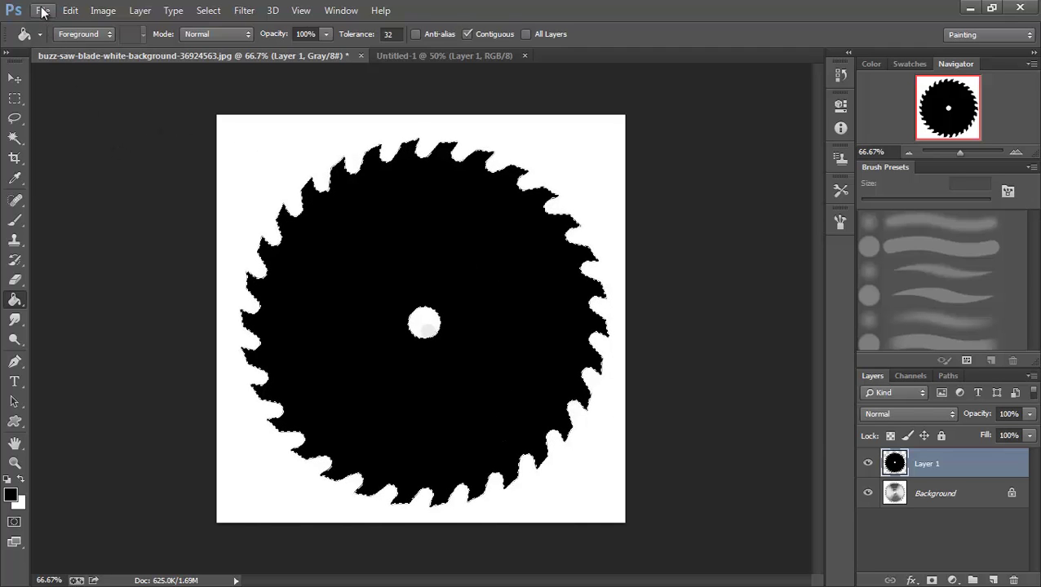
Define the black blade silhouette as a brush preset named 'SawBlade'.
{"action": "left_click", "coordinate": [70, 13]}
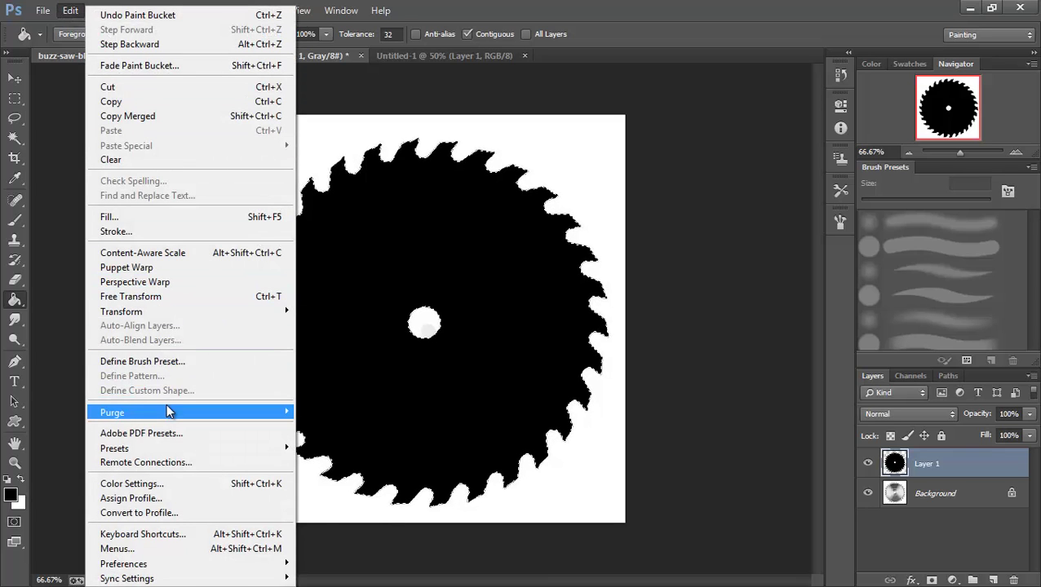
{"action": "left_click", "coordinate": [158, 363]}
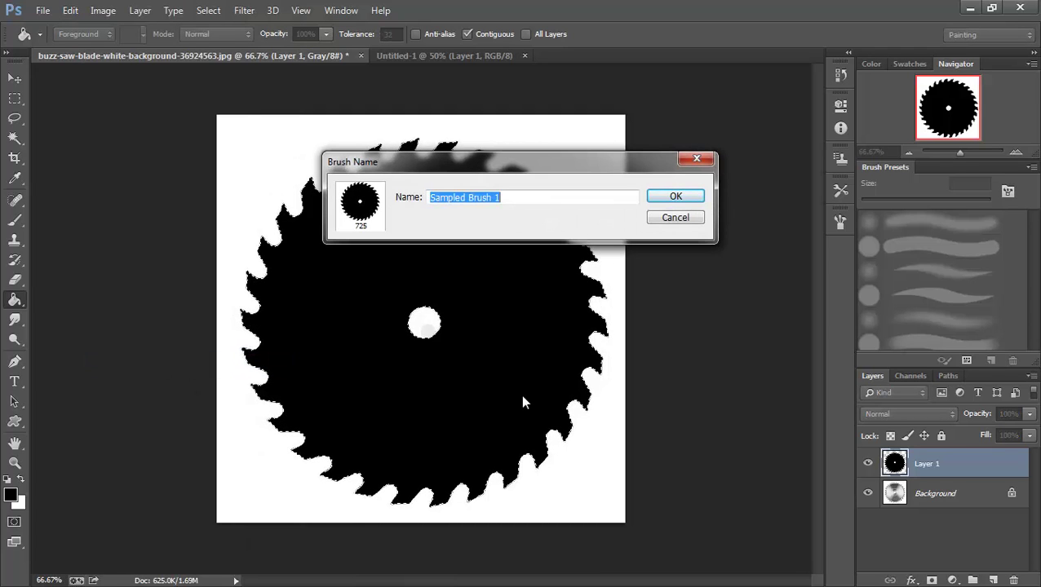
{"action": "type", "text": "SawBlade"}
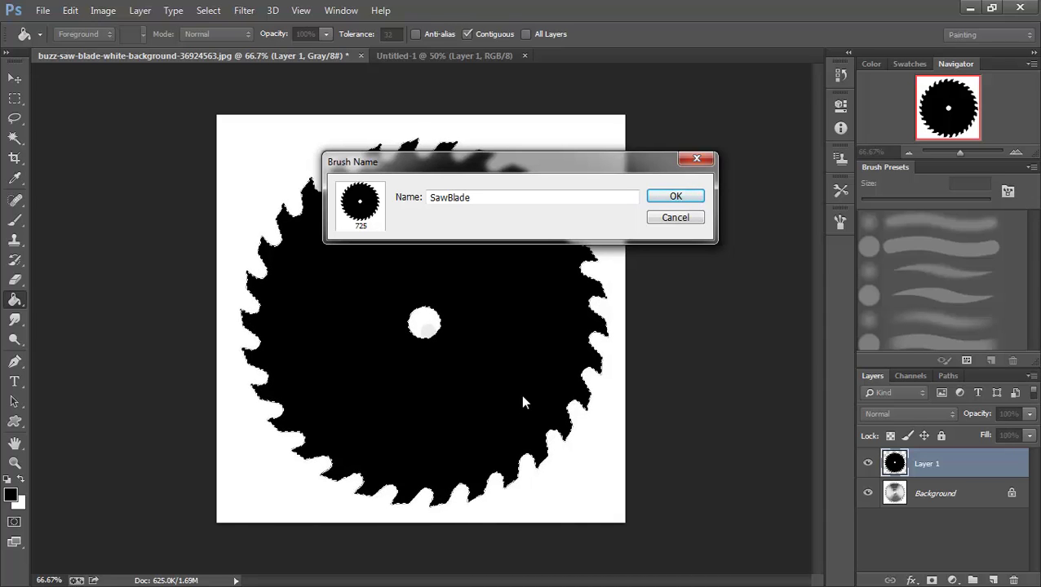
{"action": "left_click", "coordinate": [679, 200]}
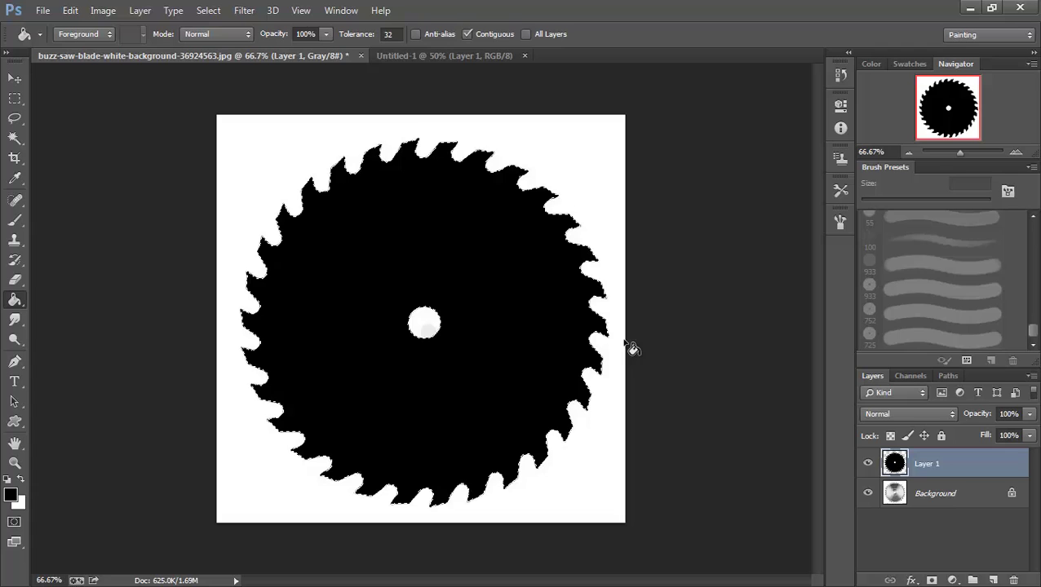
On the Untitled-1 canvas, pick the 725 px saw-blade brush preset and resize it to 900 px.
{"action": "left_click", "coordinate": [438, 56]}
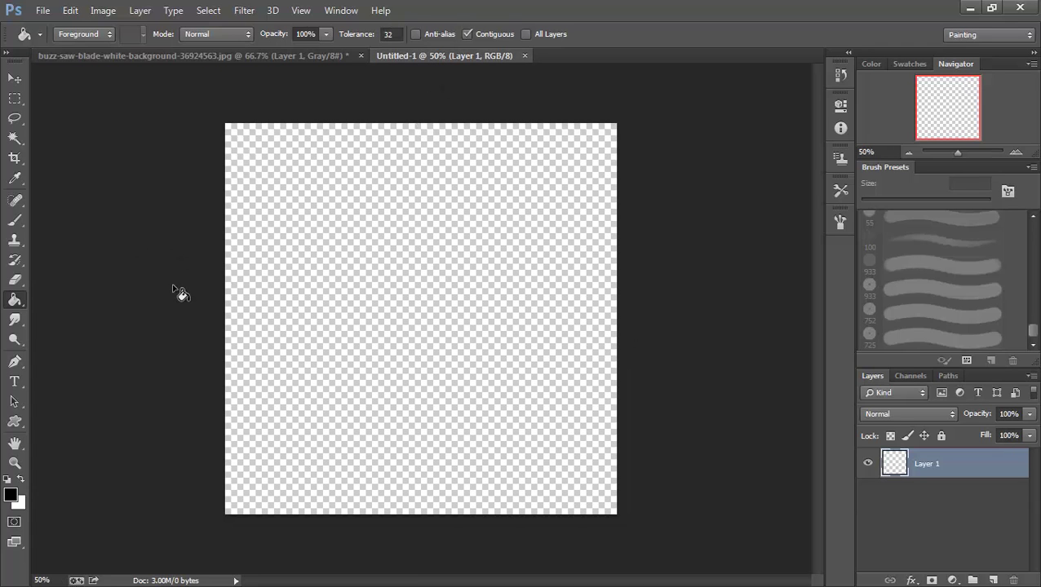
{"action": "left_click", "coordinate": [15, 221]}
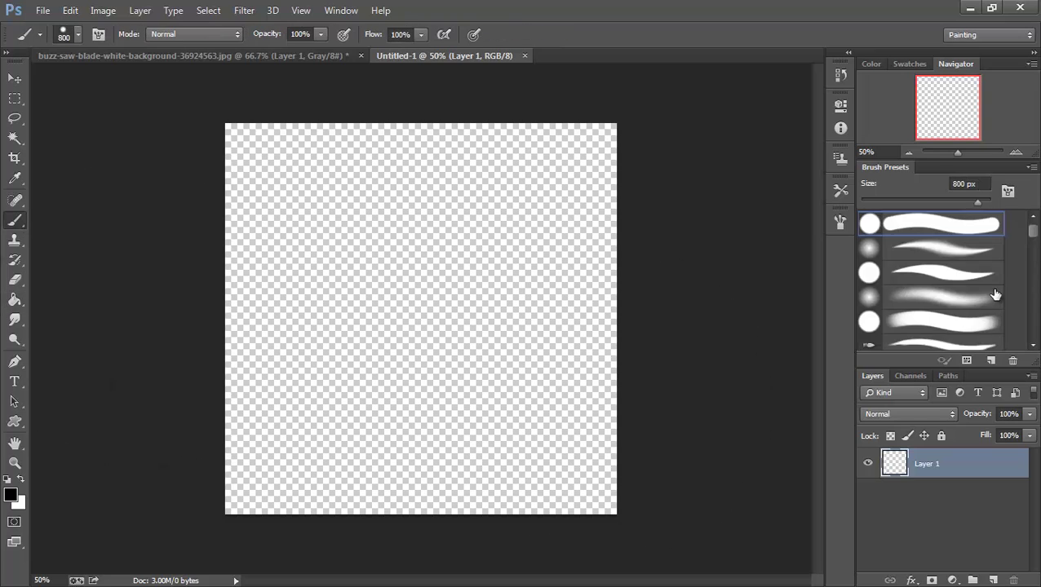
{"action": "left_click_drag", "start_coordinate": [1031, 235], "coordinate": [1036, 359]}
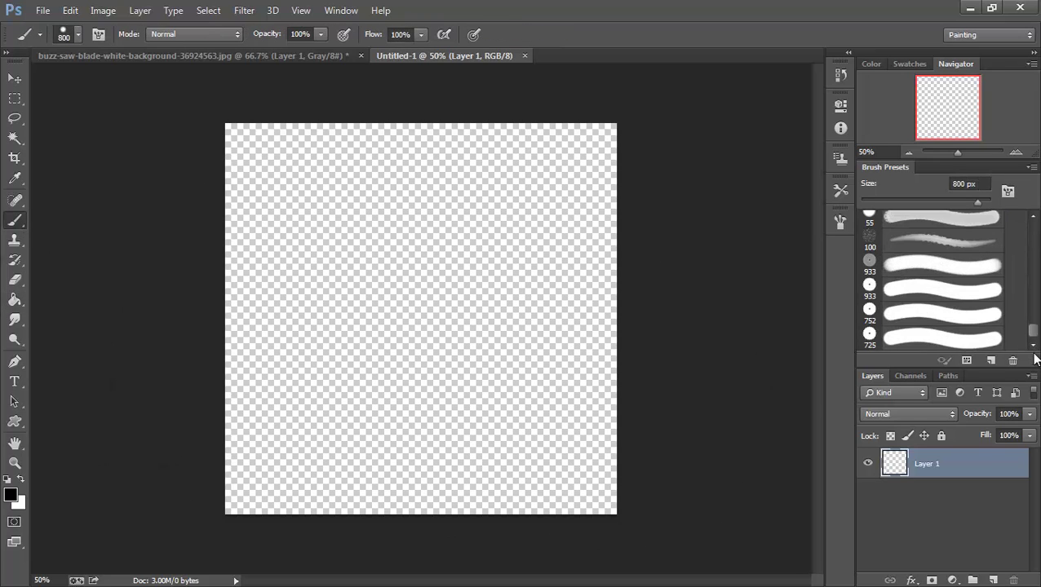
{"action": "left_click", "coordinate": [935, 342]}
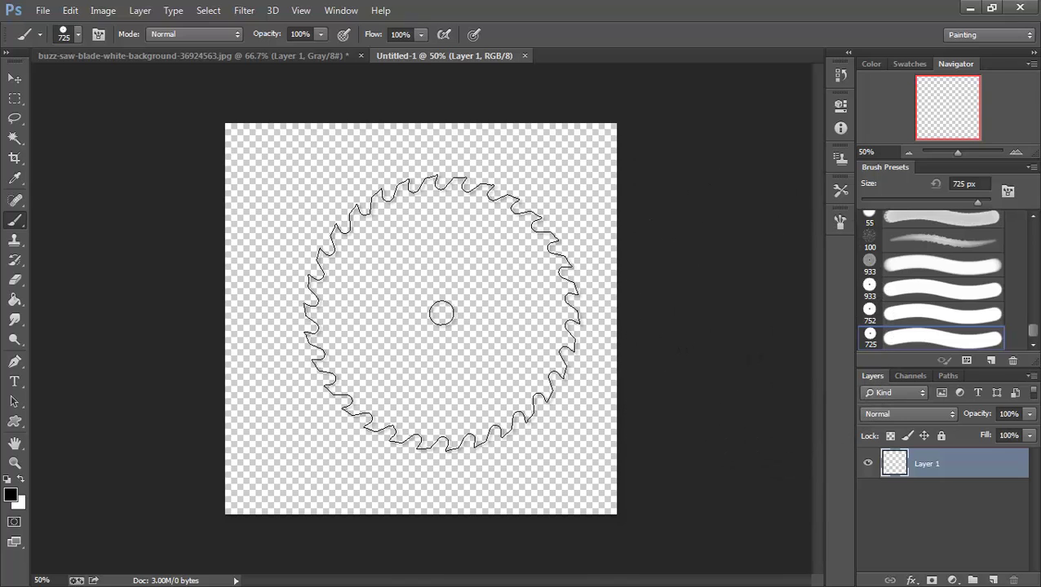
{"action": "key", "text": "bracketright"}
{"action": "key", "text": "bracketright"}
{"action": "key", "text": "bracketright"}
{"action": "key", "text": "bracketleft"}
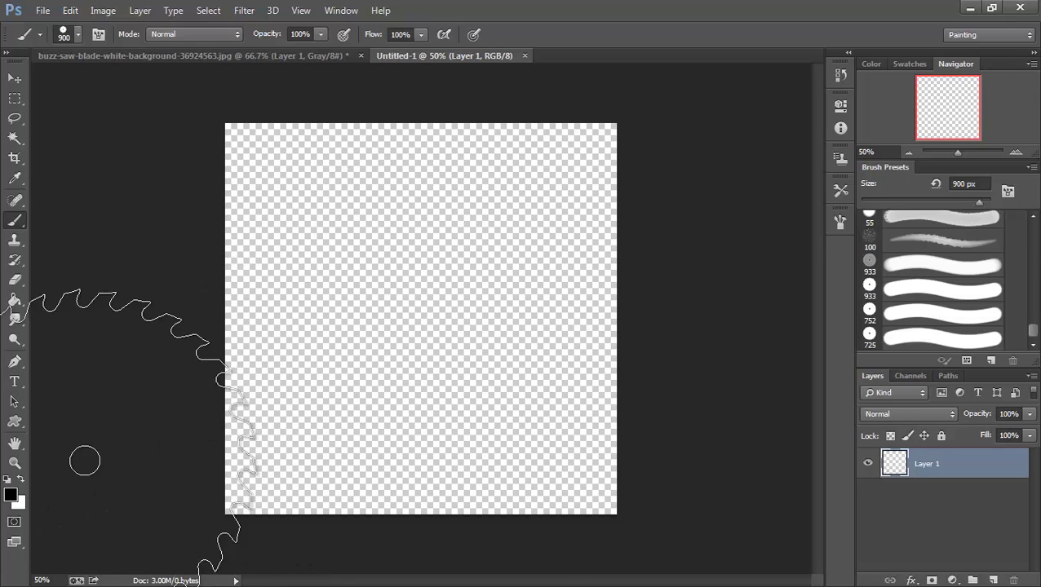
Set the foreground colour to a deep blue in the Color Picker.
{"action": "left_click", "coordinate": [11, 496]}
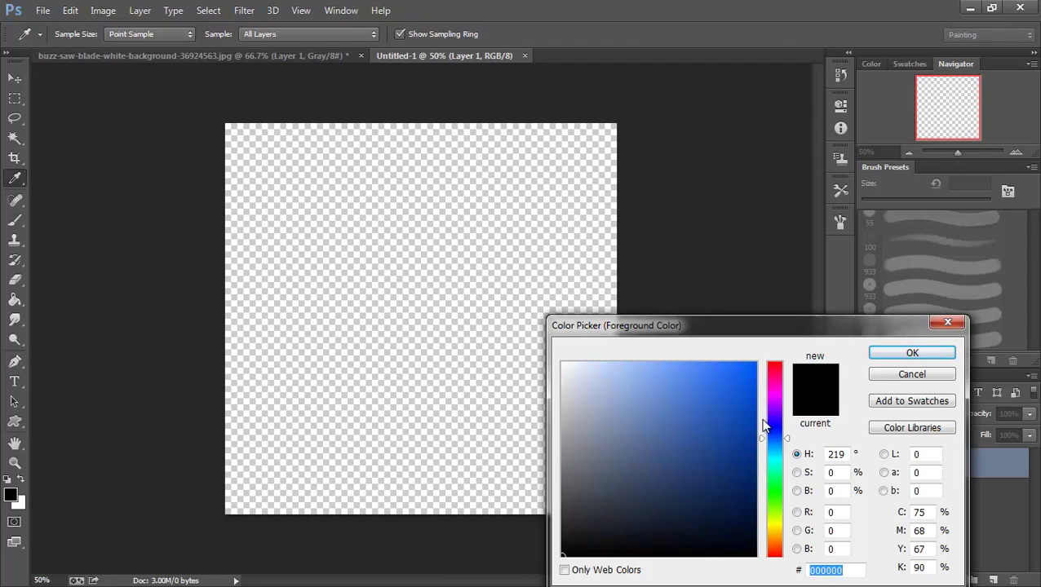
{"action": "left_click", "coordinate": [753, 395]}
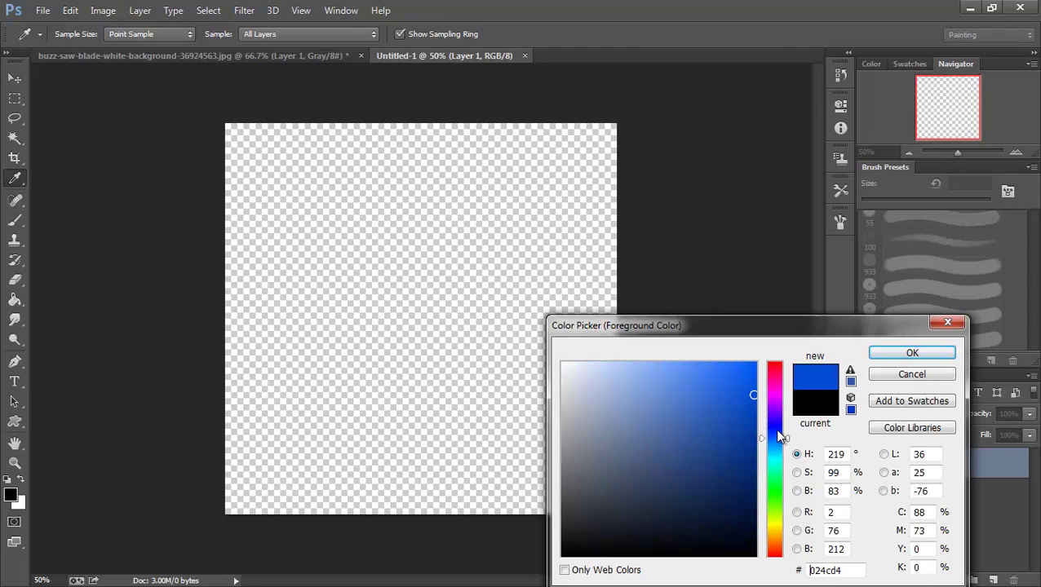
{"action": "left_click", "coordinate": [778, 430]}
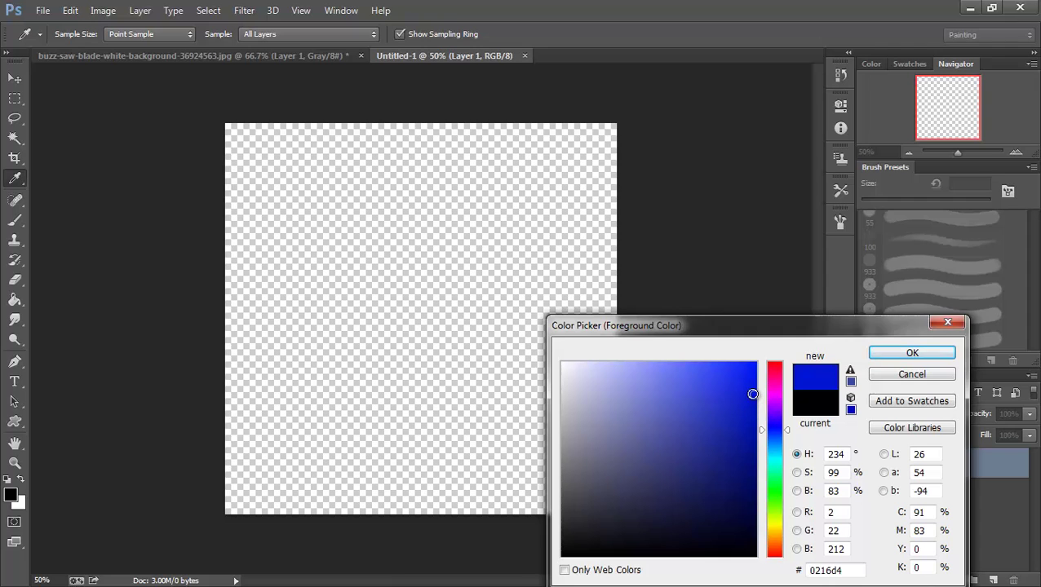
{"action": "left_click", "coordinate": [906, 353]}
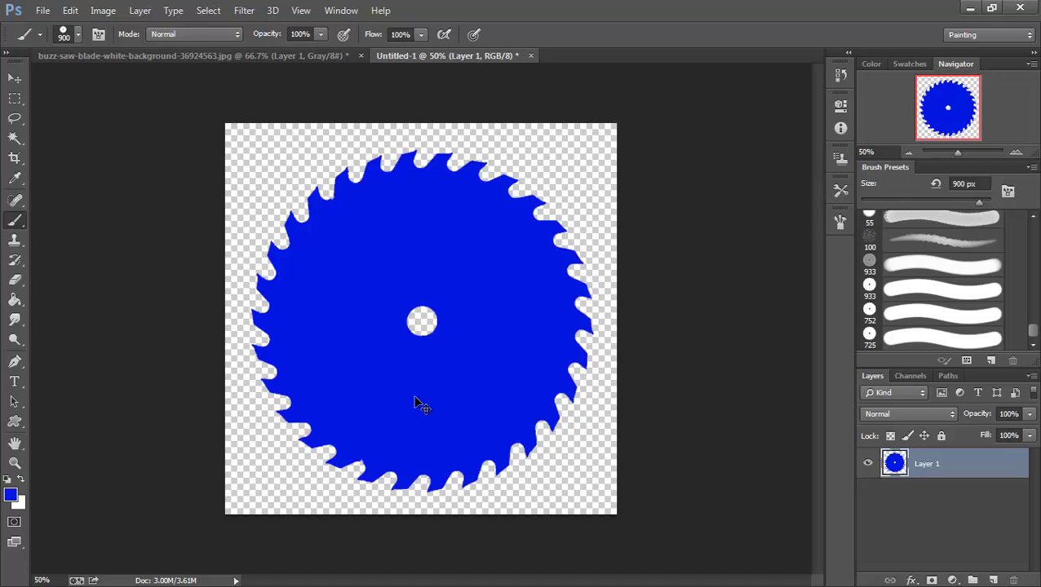
Undo the blue saw-blade stamp and reconfirm dark blue #0313ad as the foreground colour.
{"action": "key", "text": "ctrl+z"}
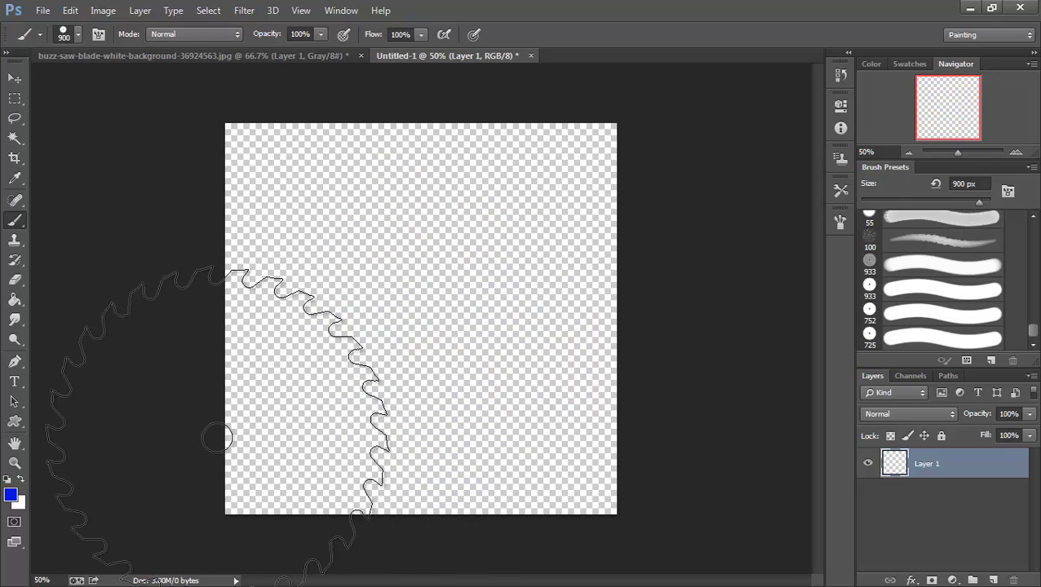
{"action": "left_click", "coordinate": [11, 495]}
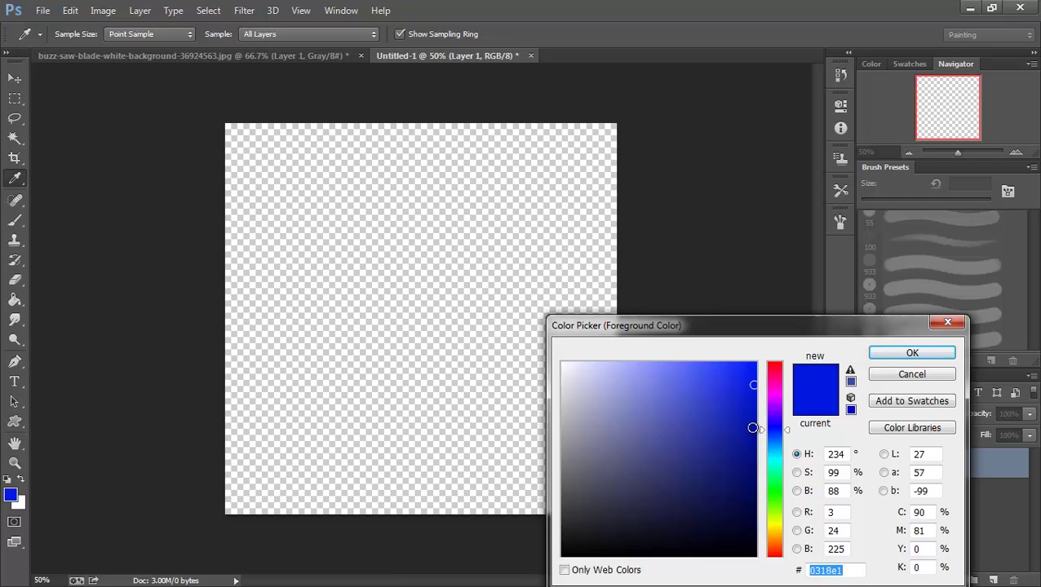
{"action": "left_click", "coordinate": [912, 353]}
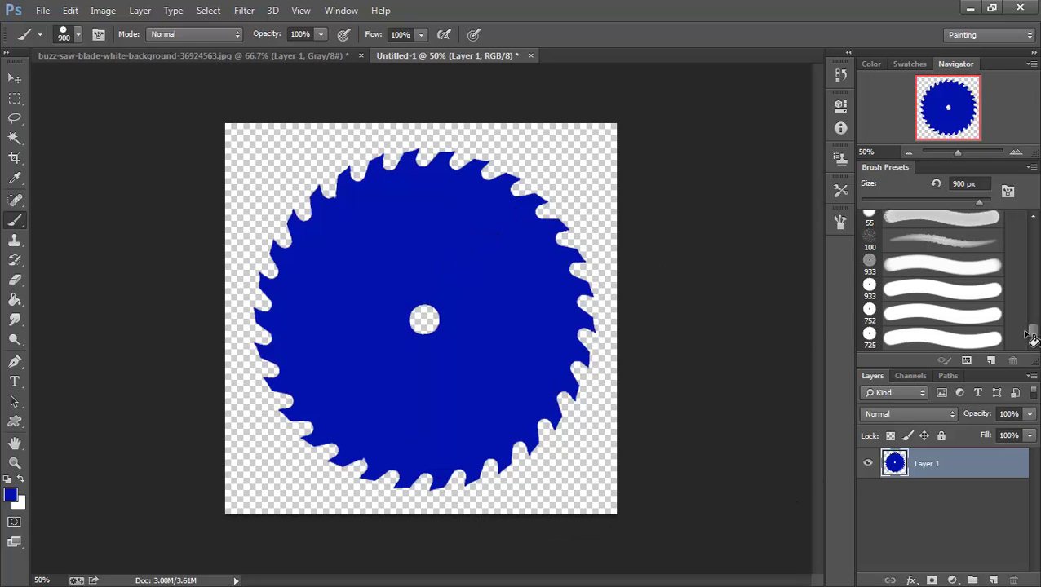
{"action": "left_click_drag", "start_coordinate": [1032, 336], "coordinate": [1032, 231]}
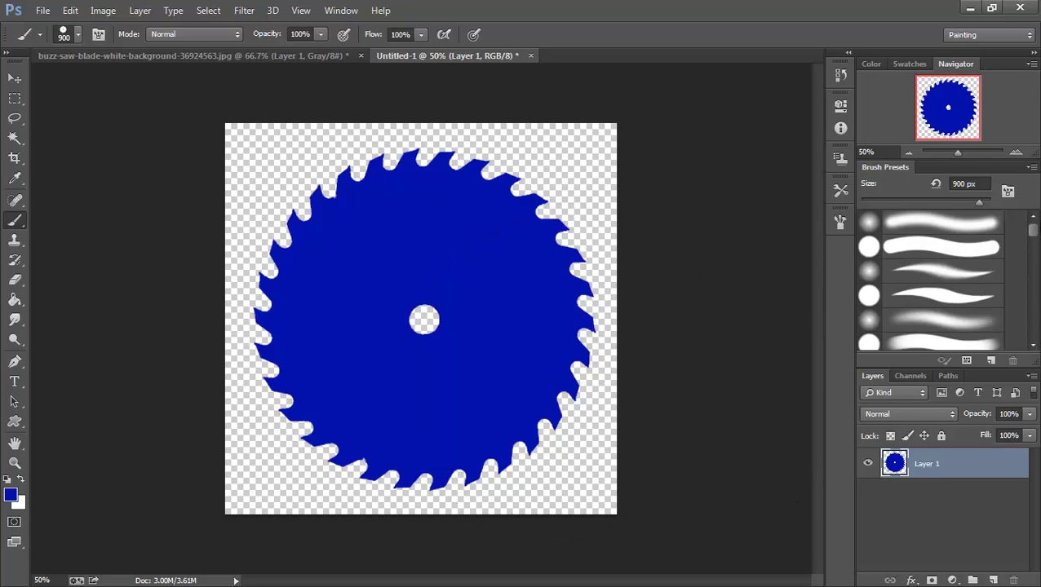
Choose the hard round brush preset and settle its size at 700 px.
{"action": "left_click", "coordinate": [931, 255]}
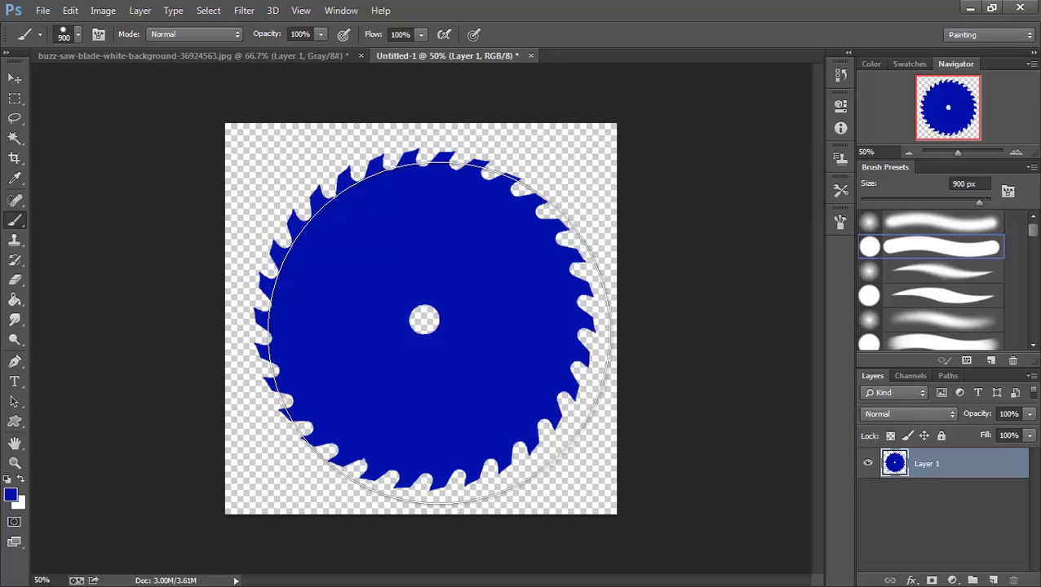
{"action": "key", "text": "bracketleft"}
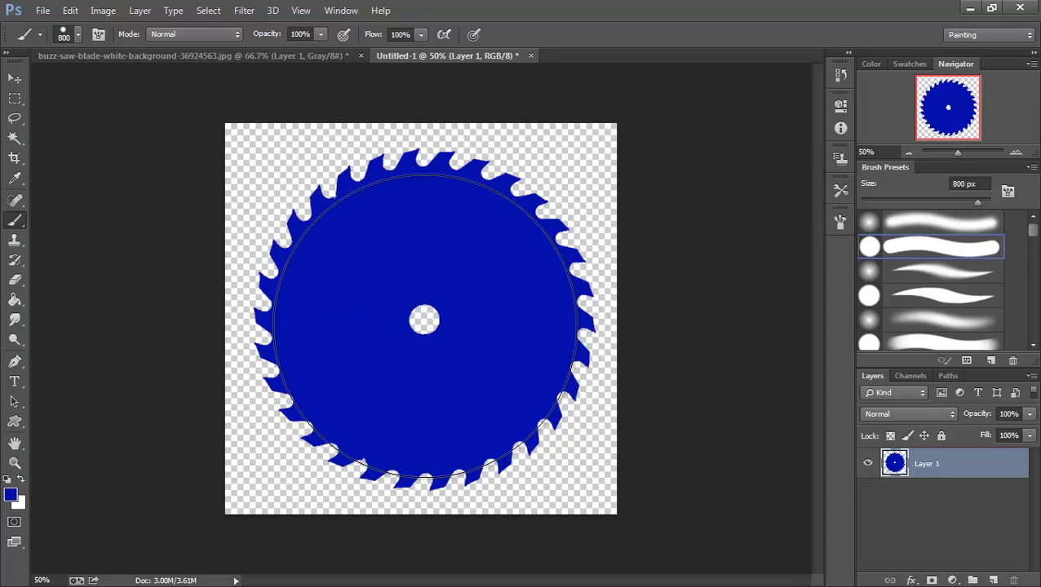
{"action": "key", "text": "bracketleft"}
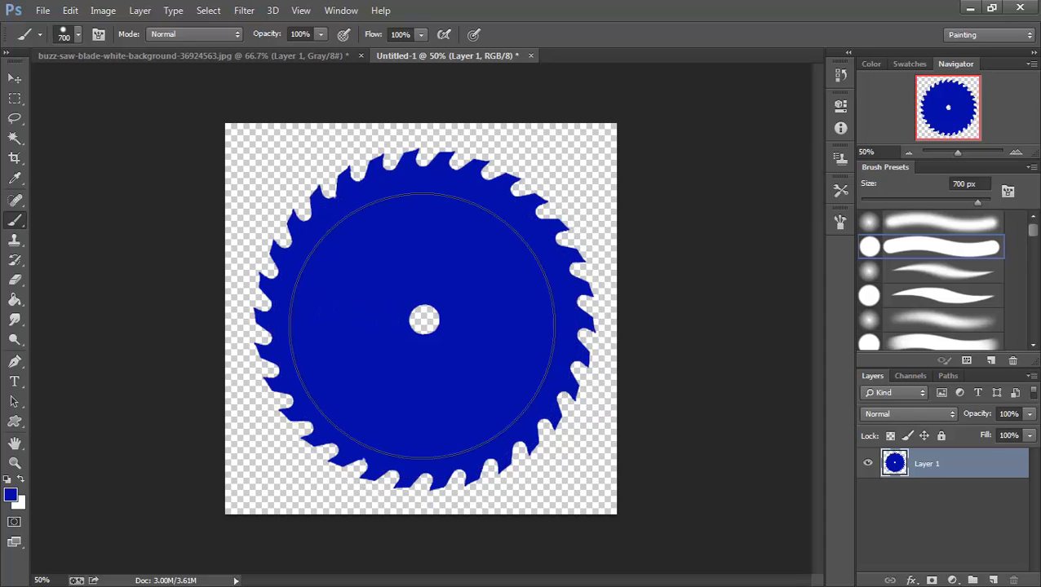
{"action": "key", "text": "bracketright"}
{"action": "key", "text": "bracketleft"}
{"action": "key", "text": "bracketright"}
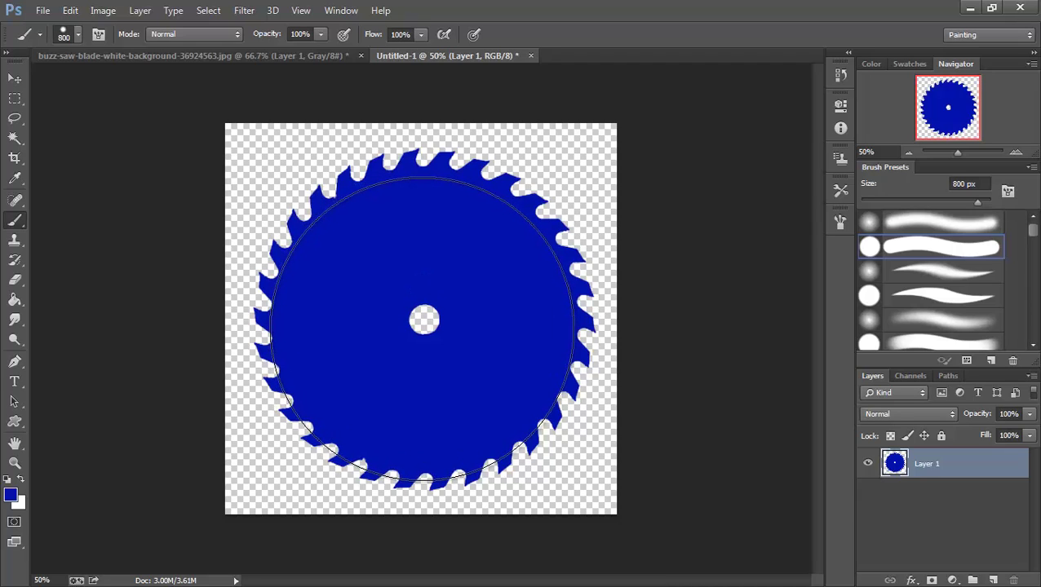
{"action": "key", "text": "bracketleft"}
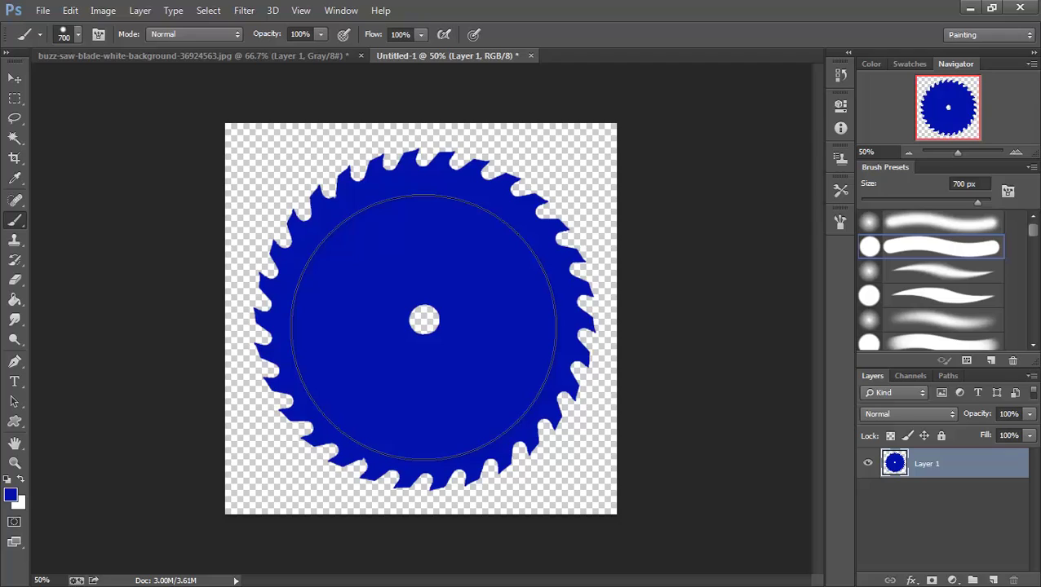
{"action": "key", "text": "bracketright"}
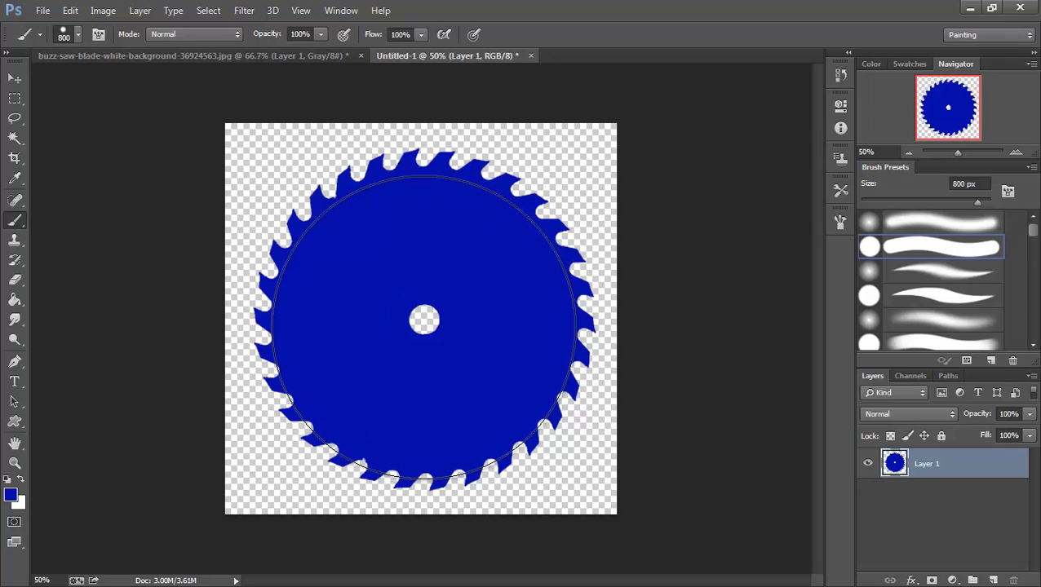
{"action": "key", "text": "bracketleft"}
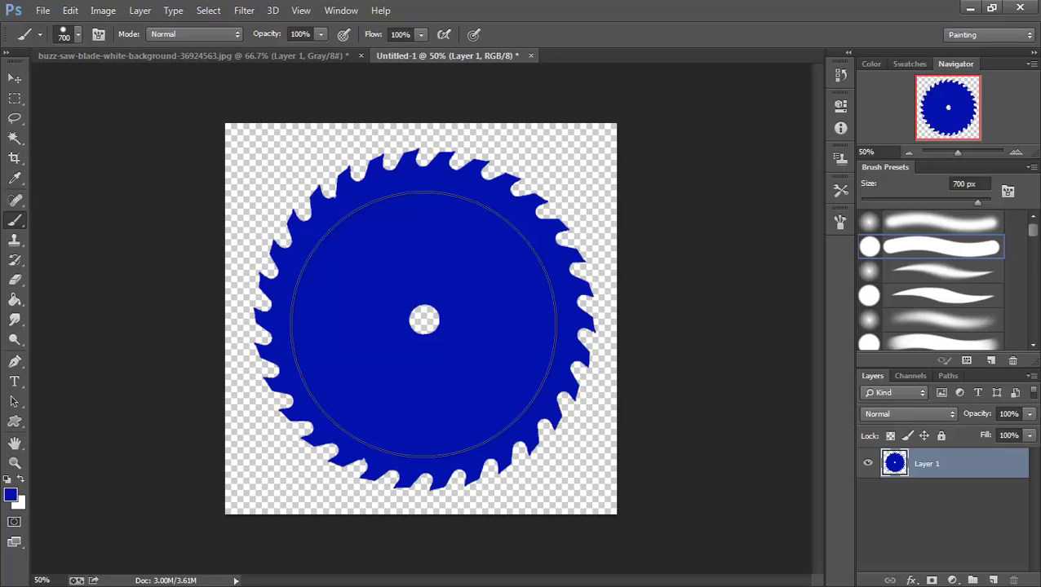
{"action": "key", "text": "bracketright"}
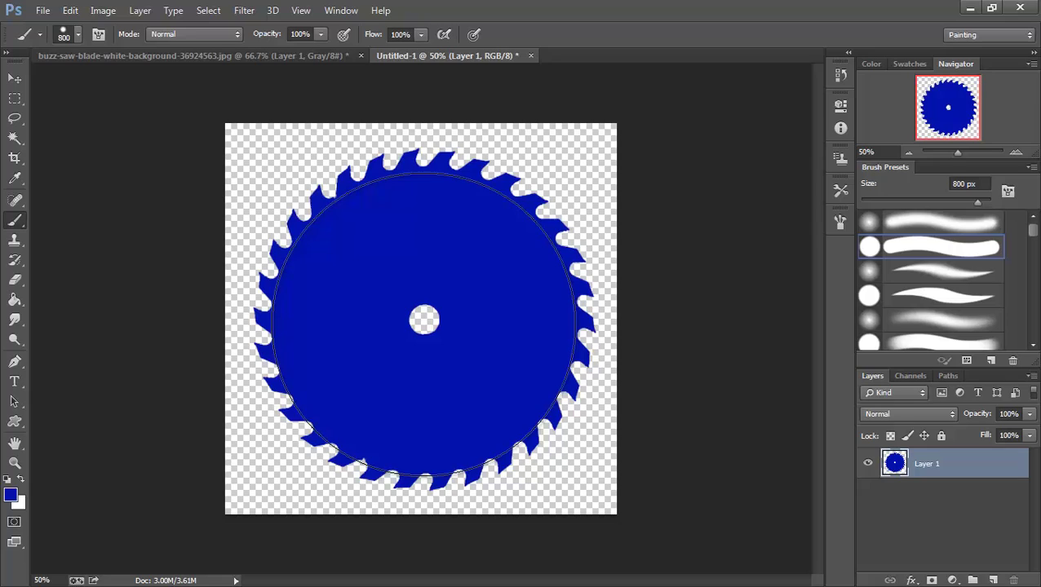
{"action": "key", "text": "bracketleft"}
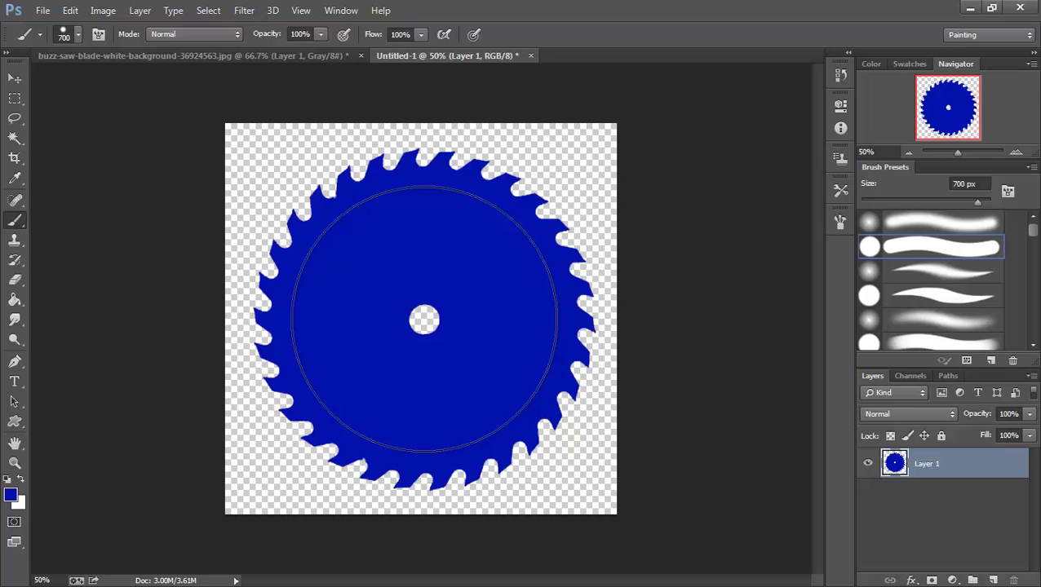
Change the foreground colour to the lighter blue #0215cd and return to the Brush tool.
{"action": "left_click", "coordinate": [11, 494]}
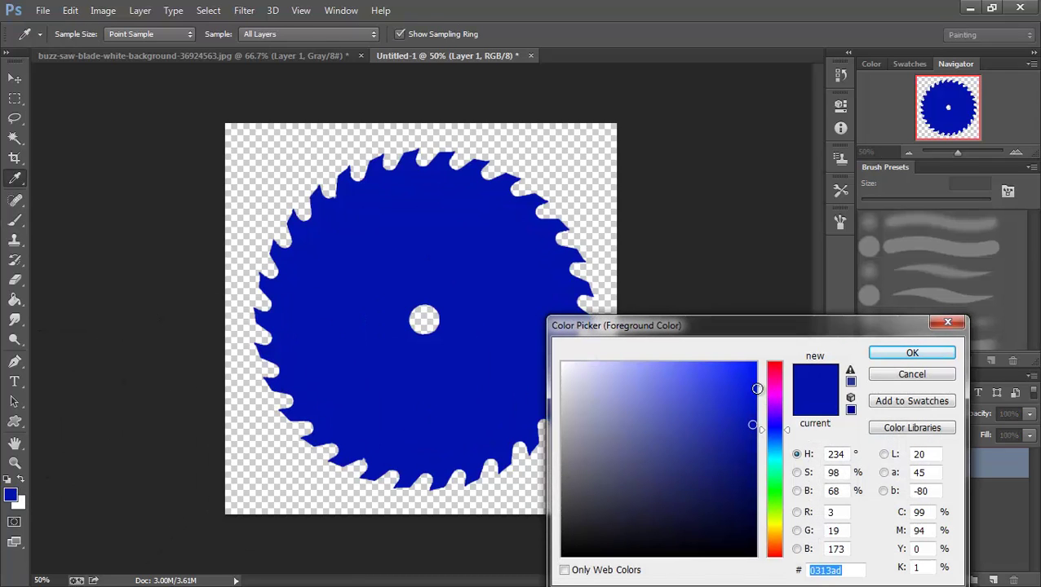
{"action": "left_click", "coordinate": [753, 388]}
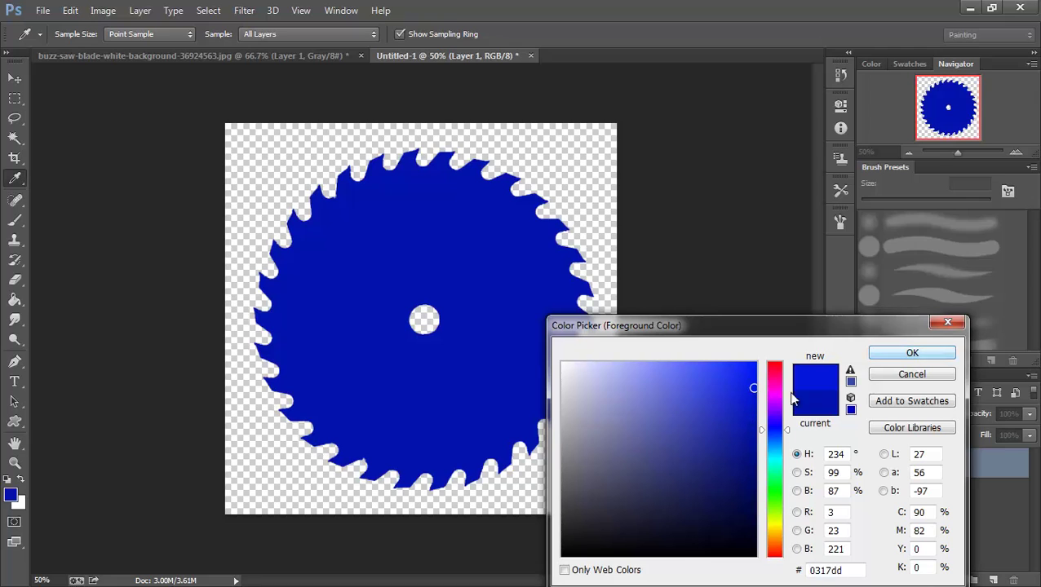
{"action": "left_click", "coordinate": [754, 400]}
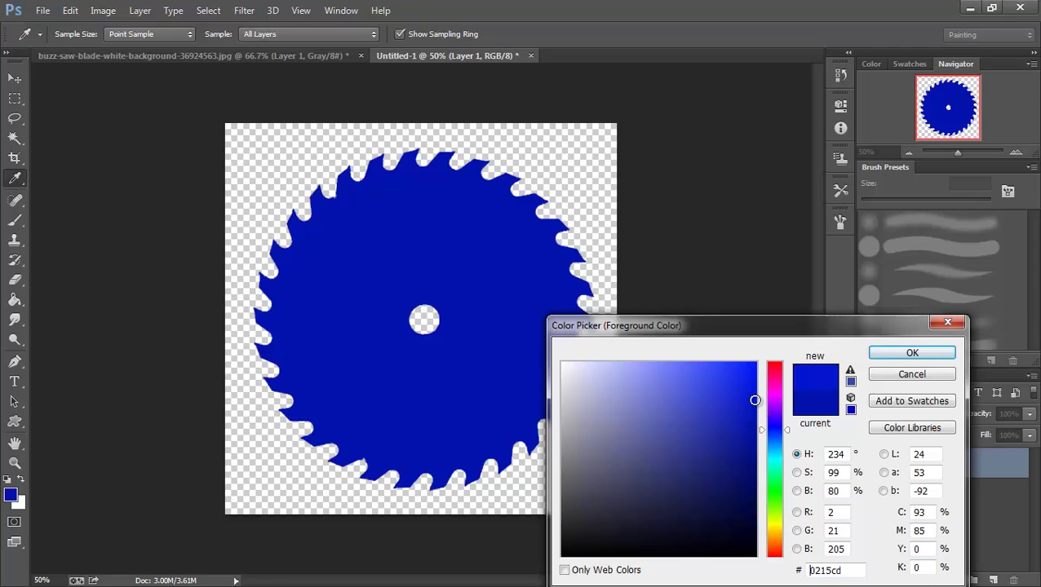
{"action": "left_click", "coordinate": [911, 353]}
{"action": "key", "text": "b"}
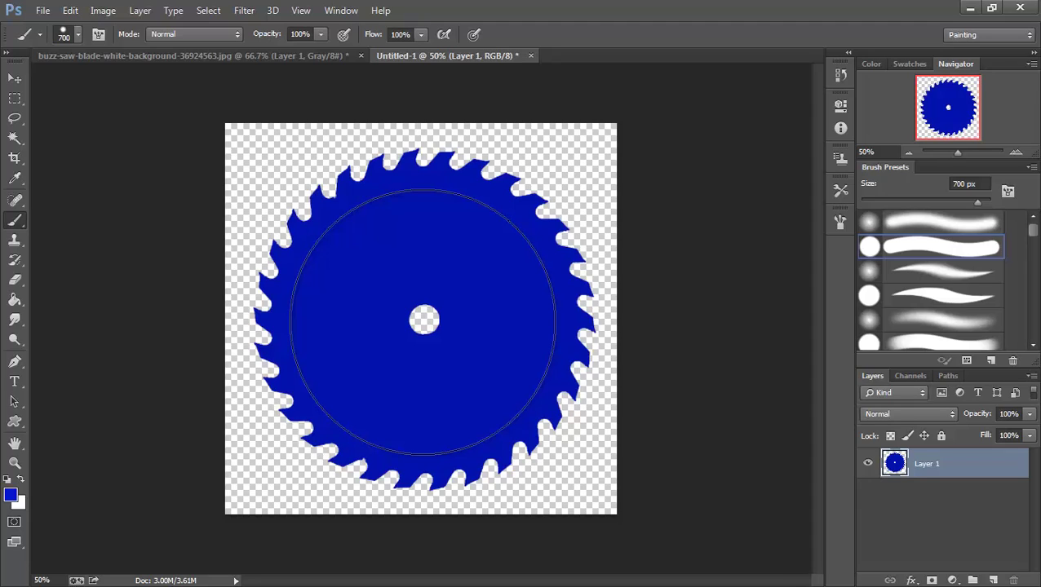
Paint a lighter blue disc over the blade centre, keeping the paint within Layer 1's pixels.
{"action": "left_click", "coordinate": [423, 321]}
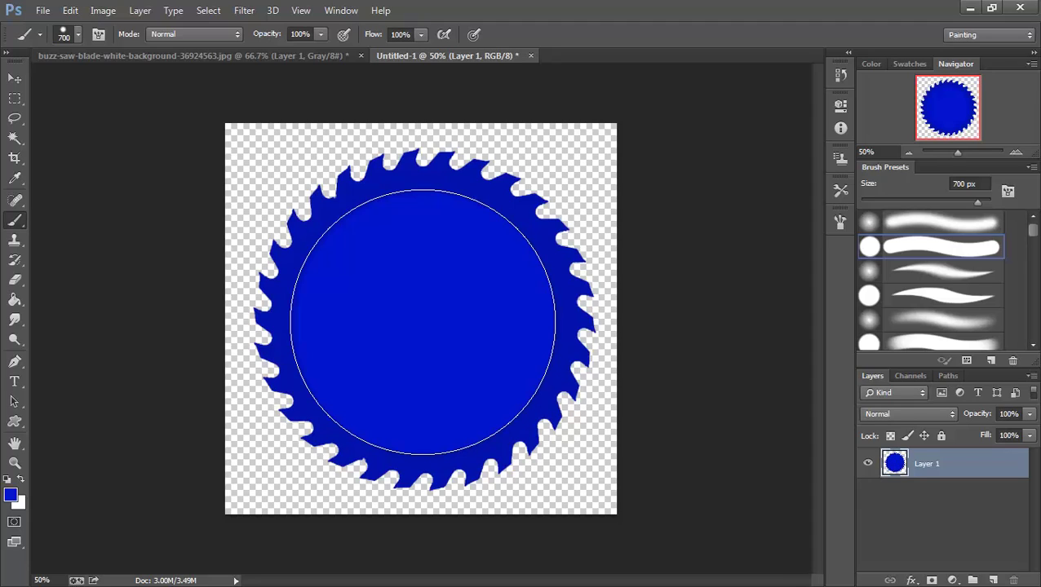
{"action": "key", "text": "ctrl+z"}
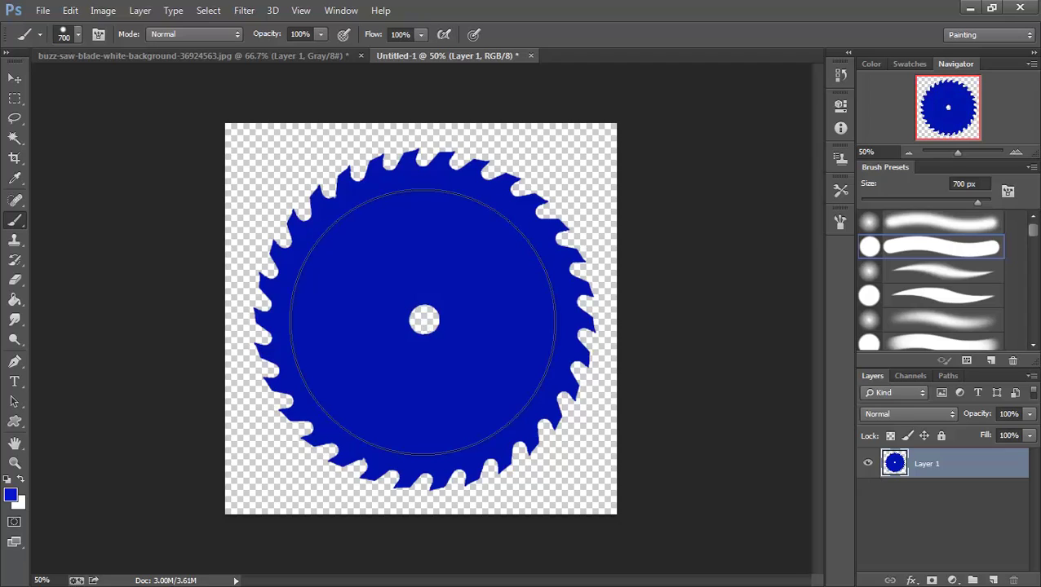
{"action": "left_click", "coordinate": [895, 466], "text": "ctrl"}
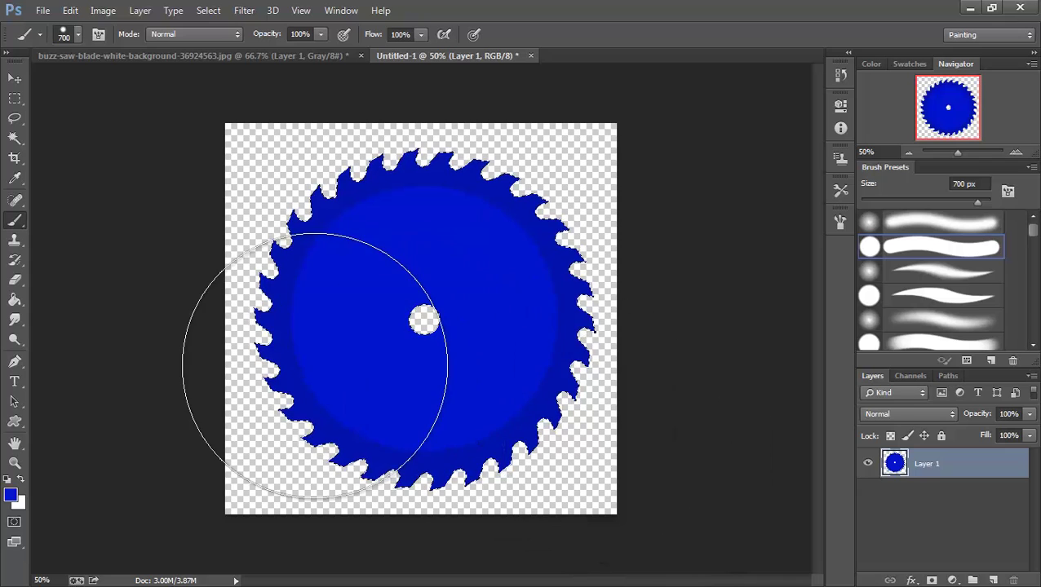
{"action": "left_click", "coordinate": [15, 339]}
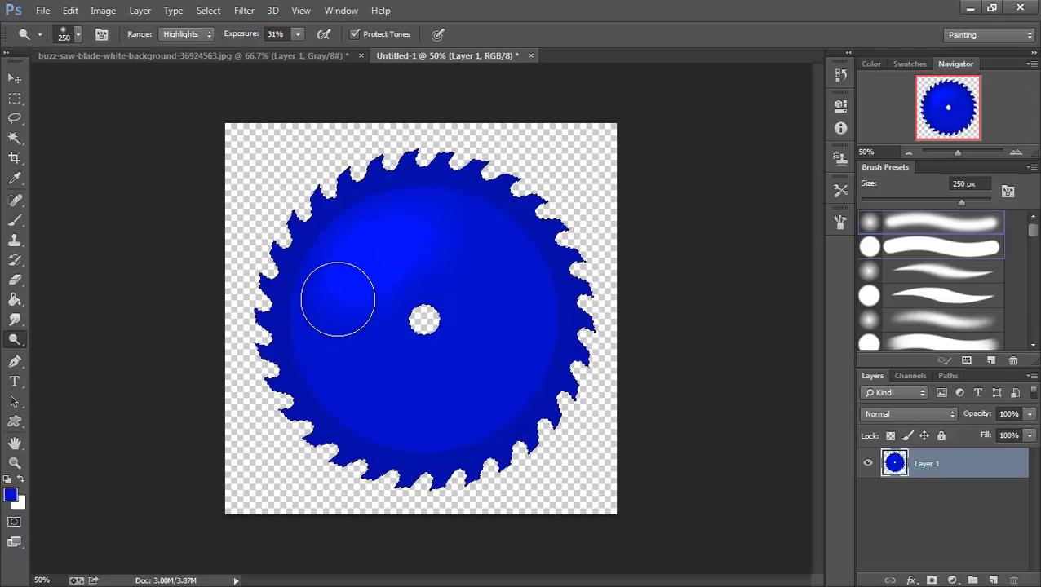
Dodge highlights across the blade's centre and upper-left area.
{"action": "left_click_drag", "start_coordinate": [465, 395], "coordinate": [501, 370]}
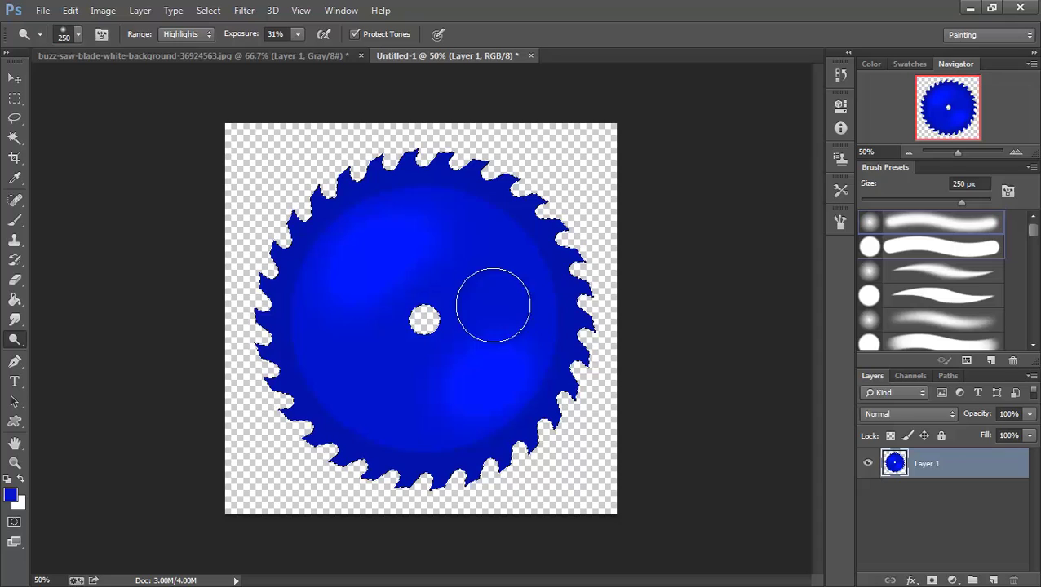
{"action": "left_click_drag", "start_coordinate": [399, 238], "coordinate": [411, 228]}
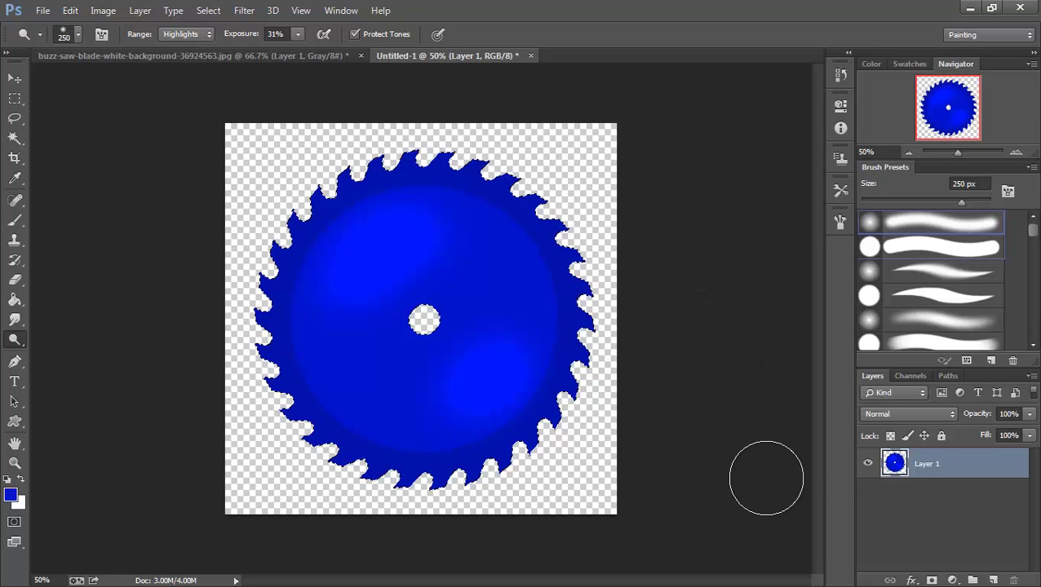
Add a Hue/Saturation adjustment layer and set Hue to +121, turning the blade red.
{"action": "left_click", "coordinate": [952, 579]}
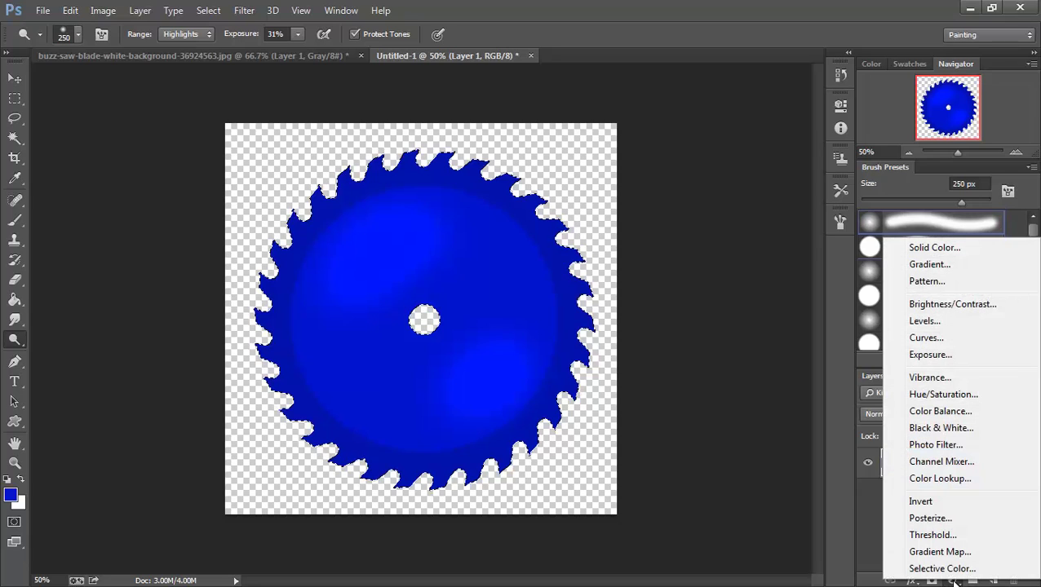
{"action": "left_click", "coordinate": [956, 397]}
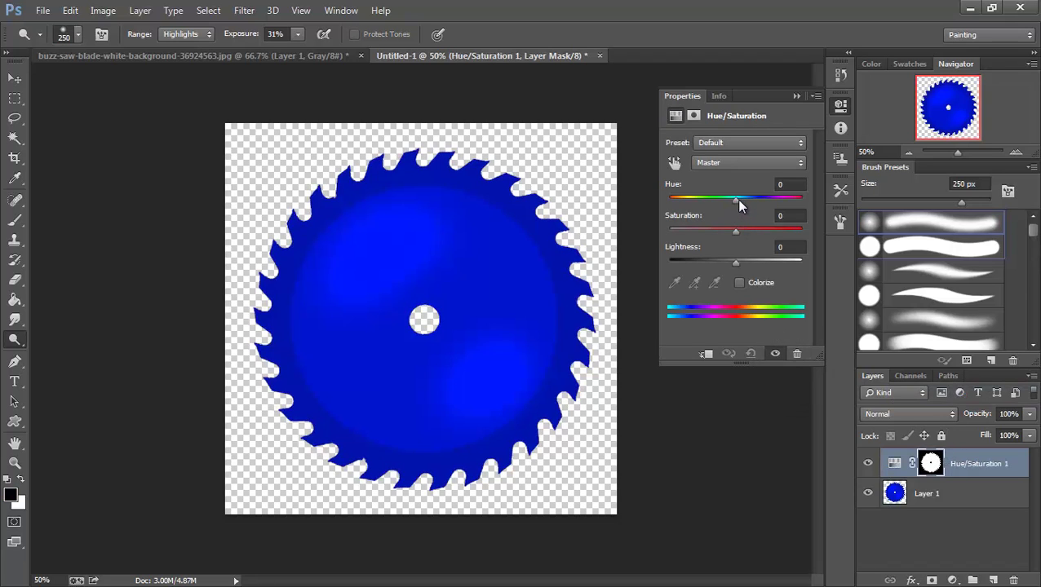
{"action": "left_click_drag", "start_coordinate": [736, 199], "coordinate": [788, 211]}
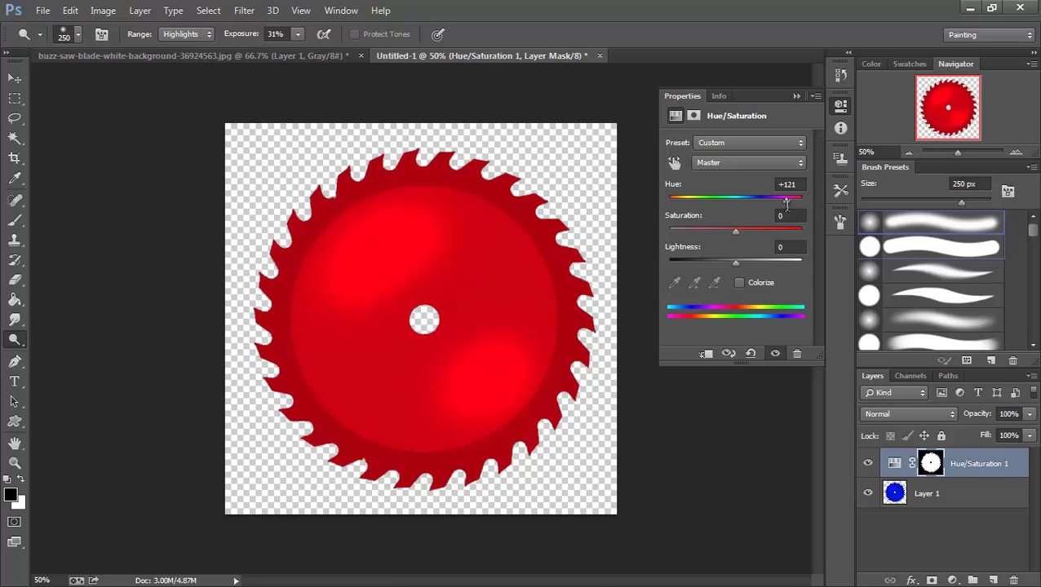
{"action": "left_click", "coordinate": [796, 96]}
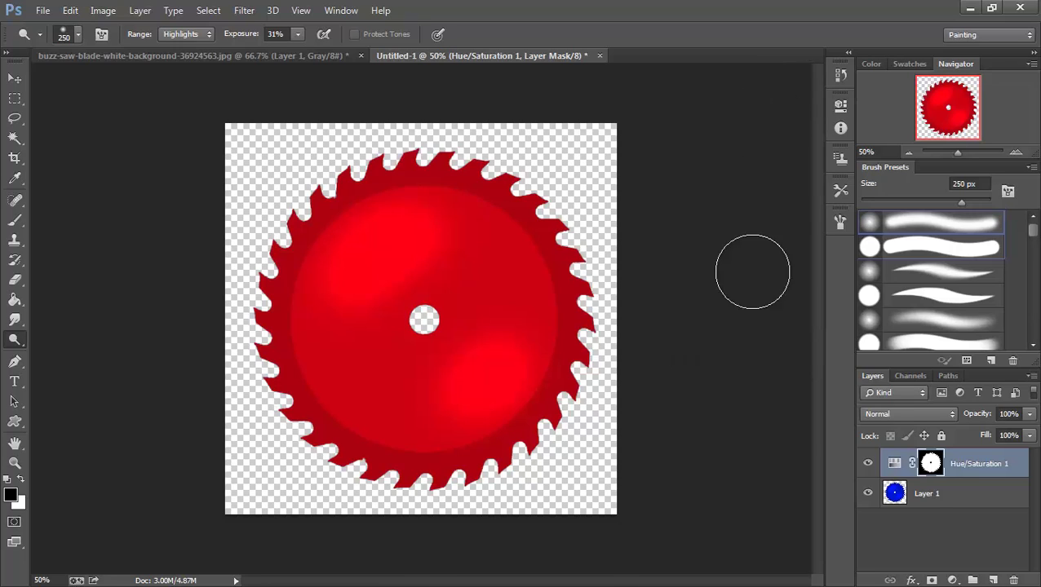
{"action": "left_click", "coordinate": [867, 463]}
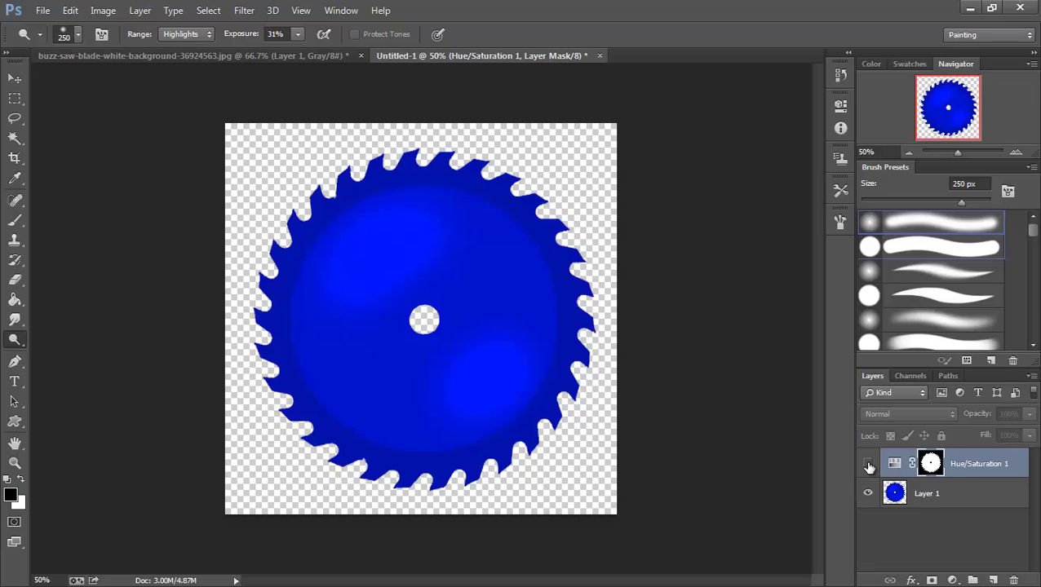
{"action": "left_click", "coordinate": [868, 463]}
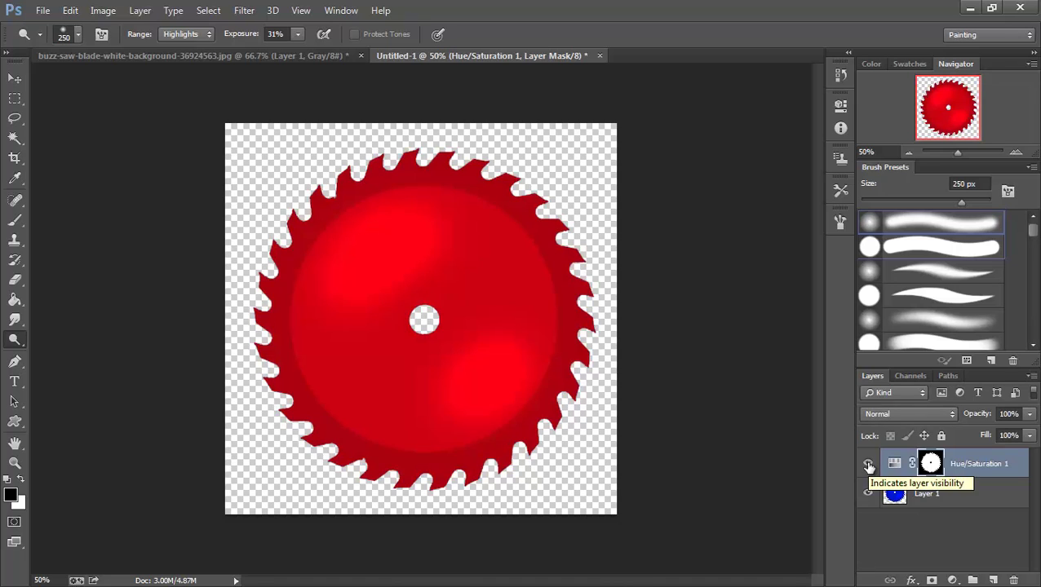
{"action": "left_click", "coordinate": [868, 463]}
{"action": "left_click", "coordinate": [868, 463]}
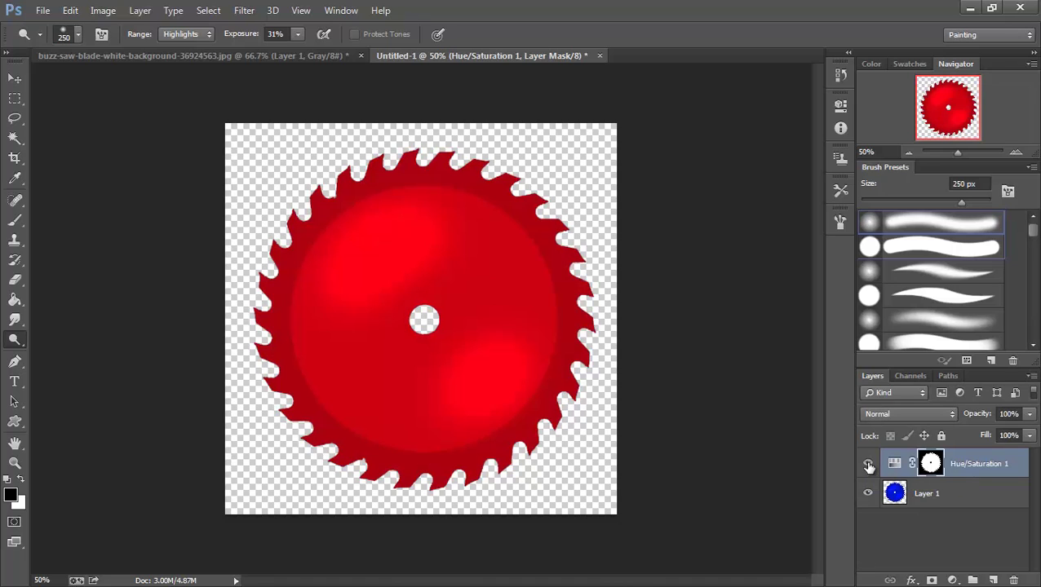